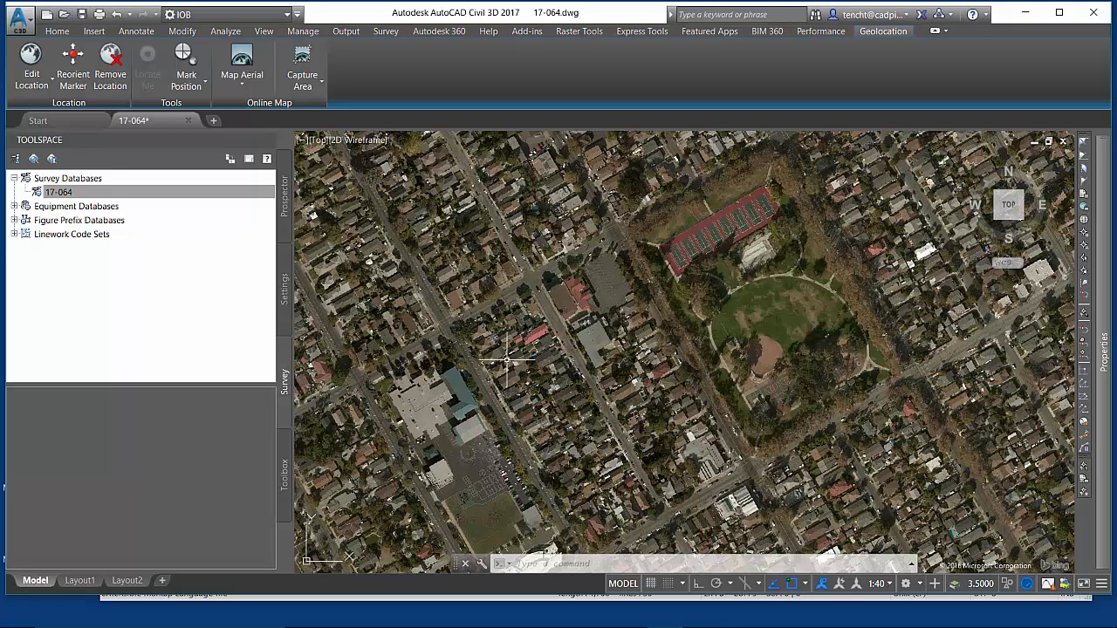
Look through the project folders from Surveys_Ex up to BD-2017 without opening a drawing
left_click(66, 15)
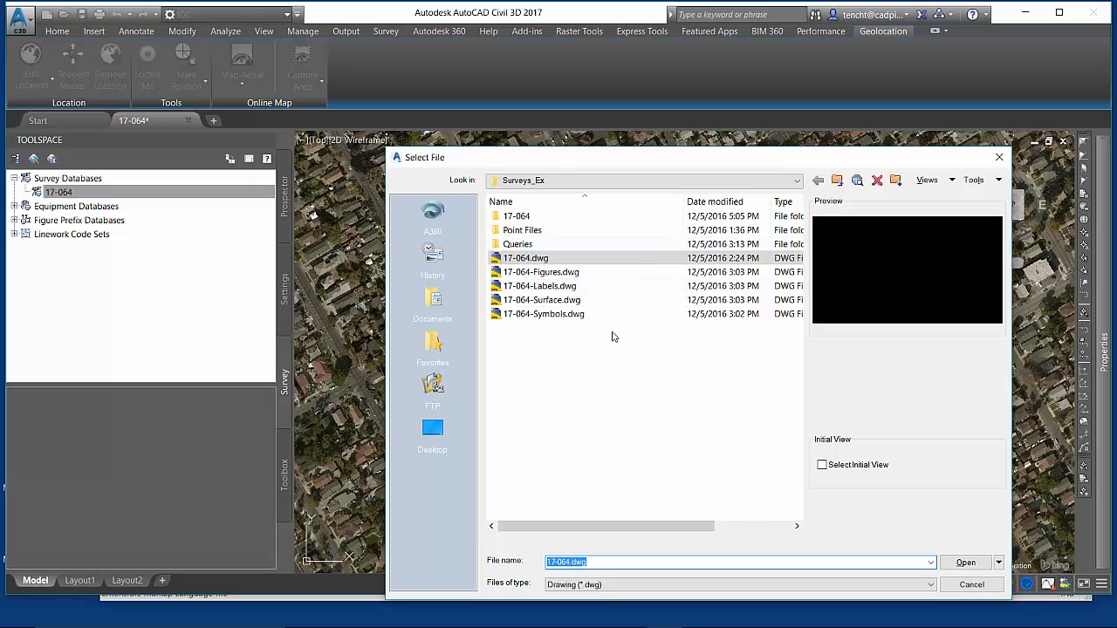
left_click(836, 180)
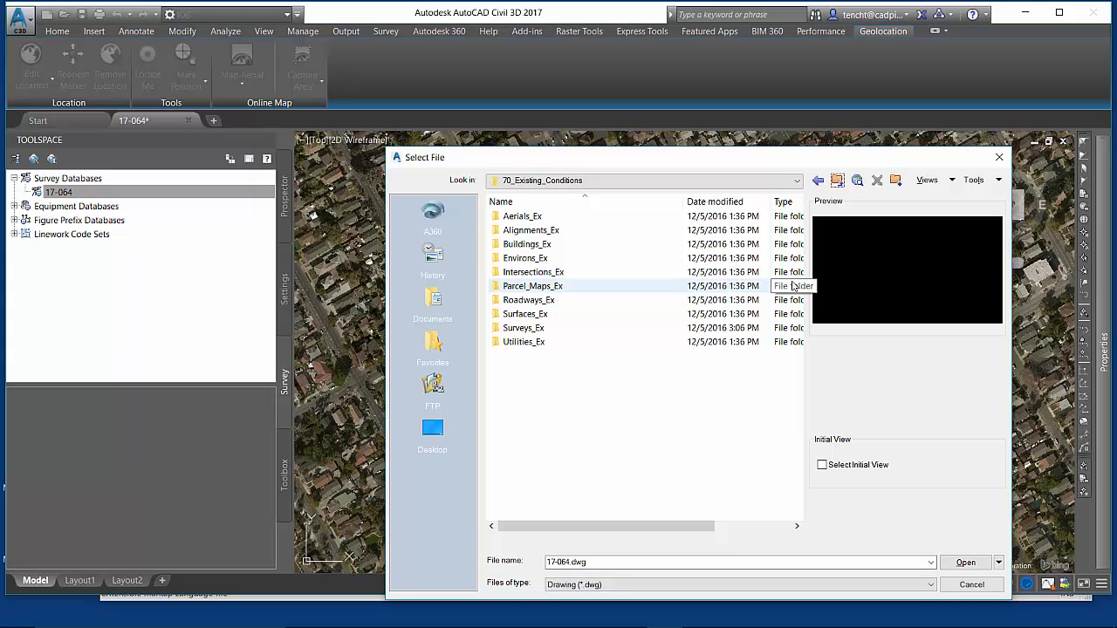
left_click(837, 180)
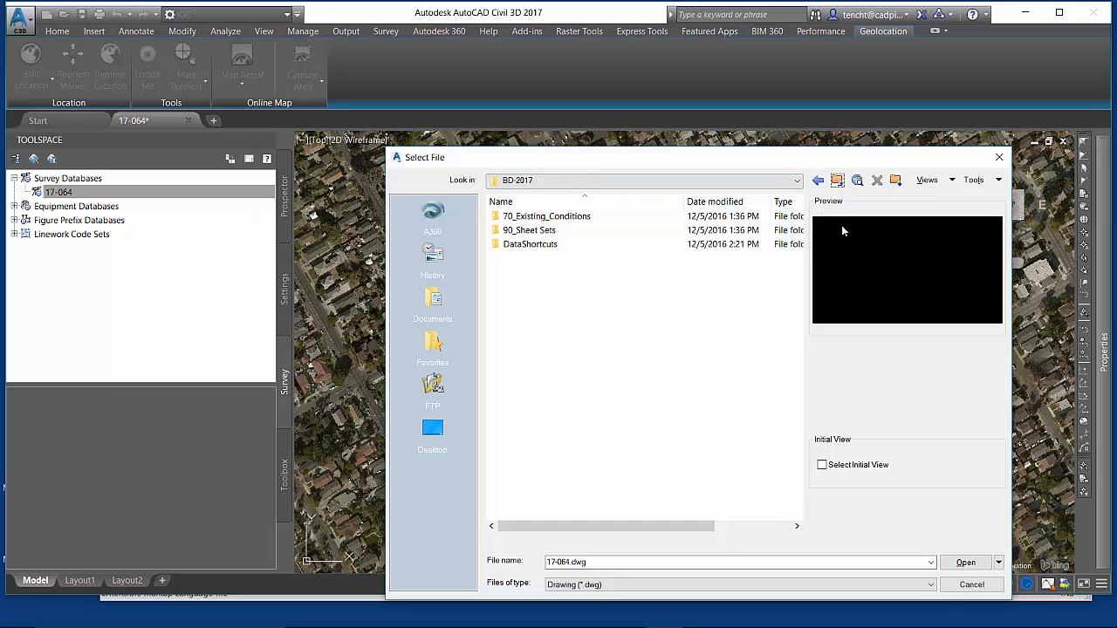
left_click(971, 585)
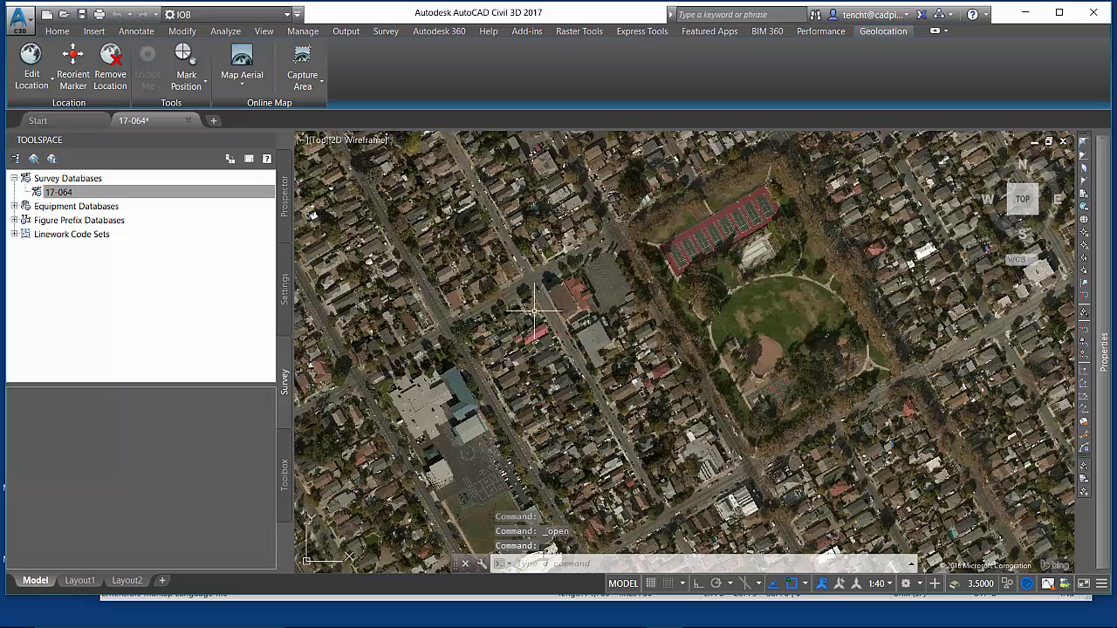
Open the 17-064 survey database for editing
right_click(75, 193)
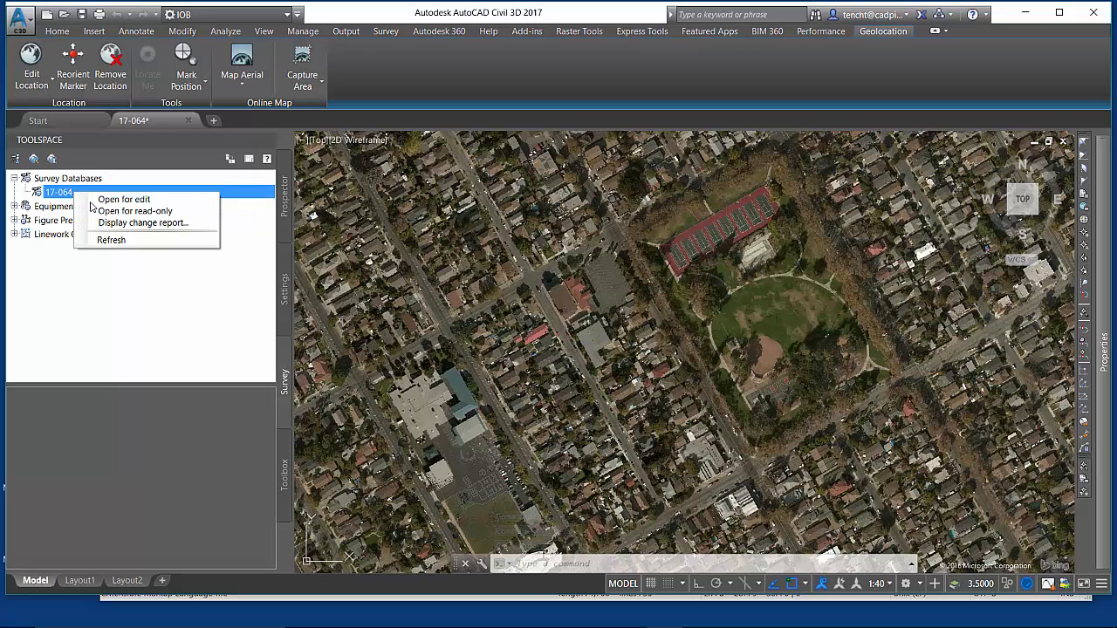
left_click(122, 200)
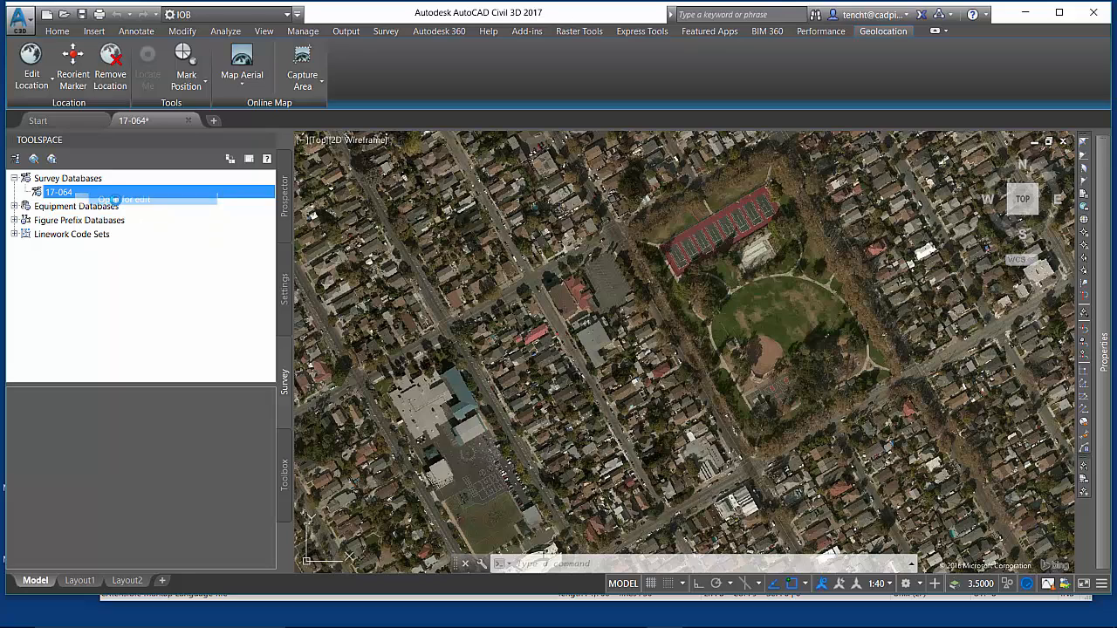
Review the properties of the 17-064.fbk import event and the contents of its source field book file
left_click(88, 220)
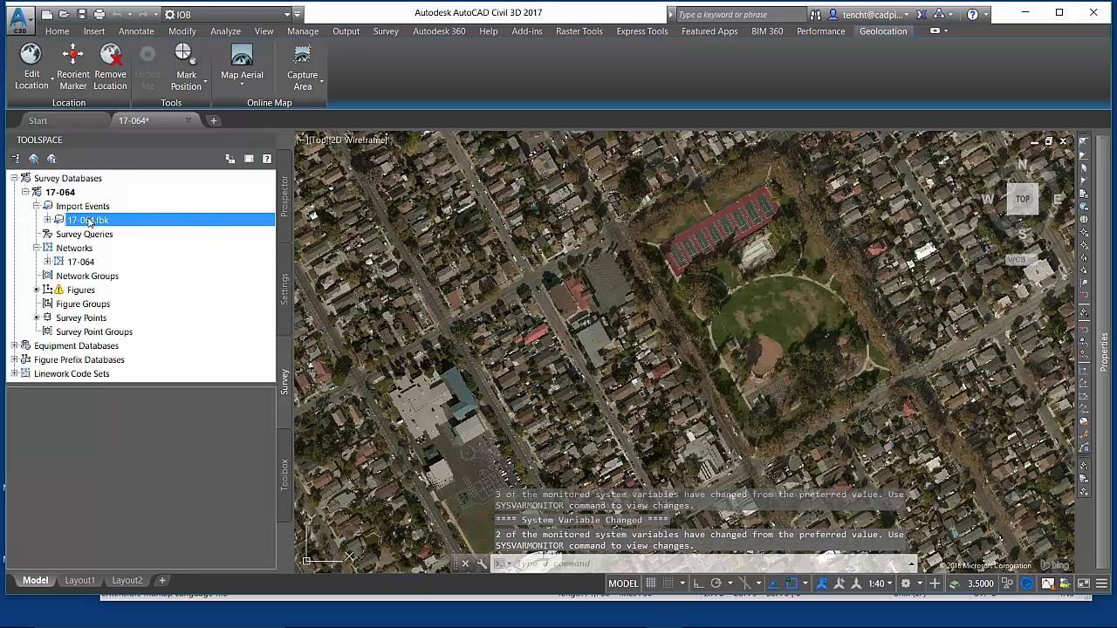
right_click(86, 222)
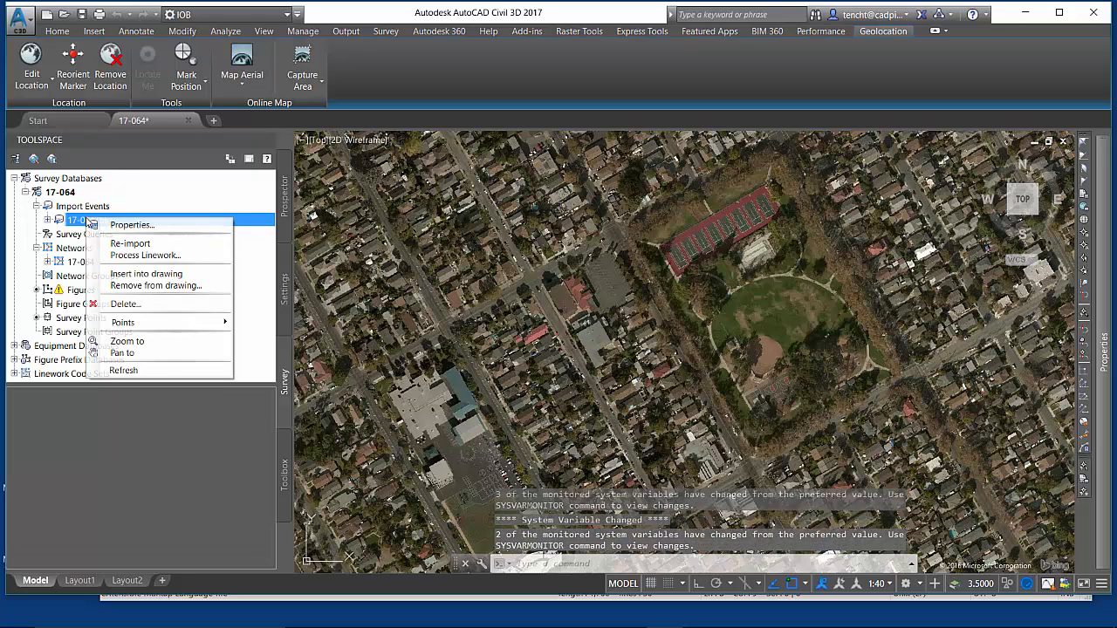
left_click(141, 227)
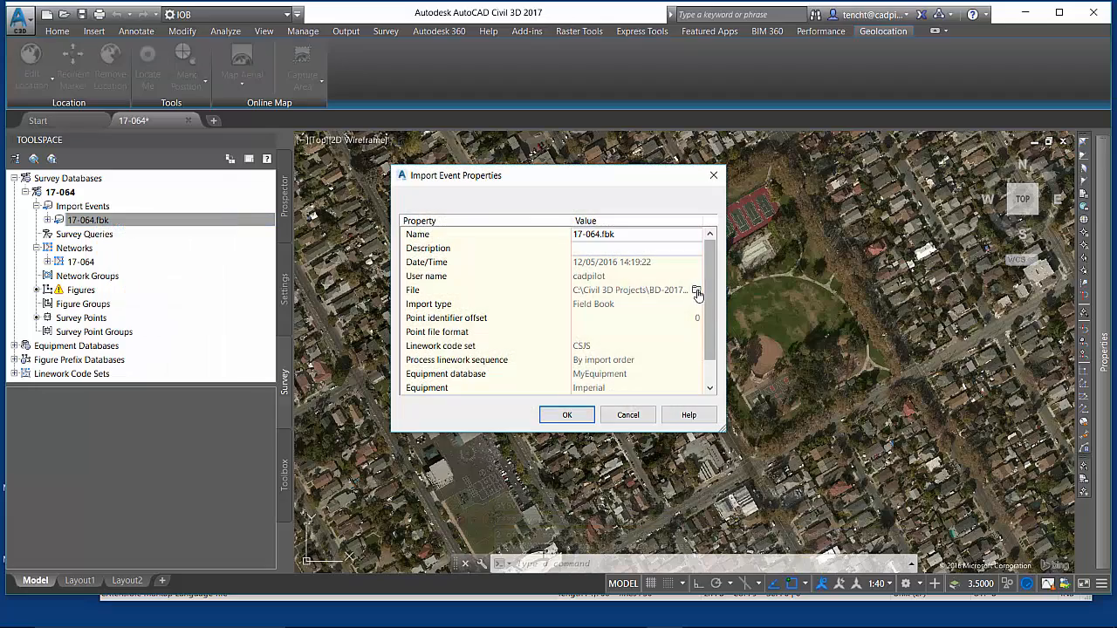
left_click(696, 289)
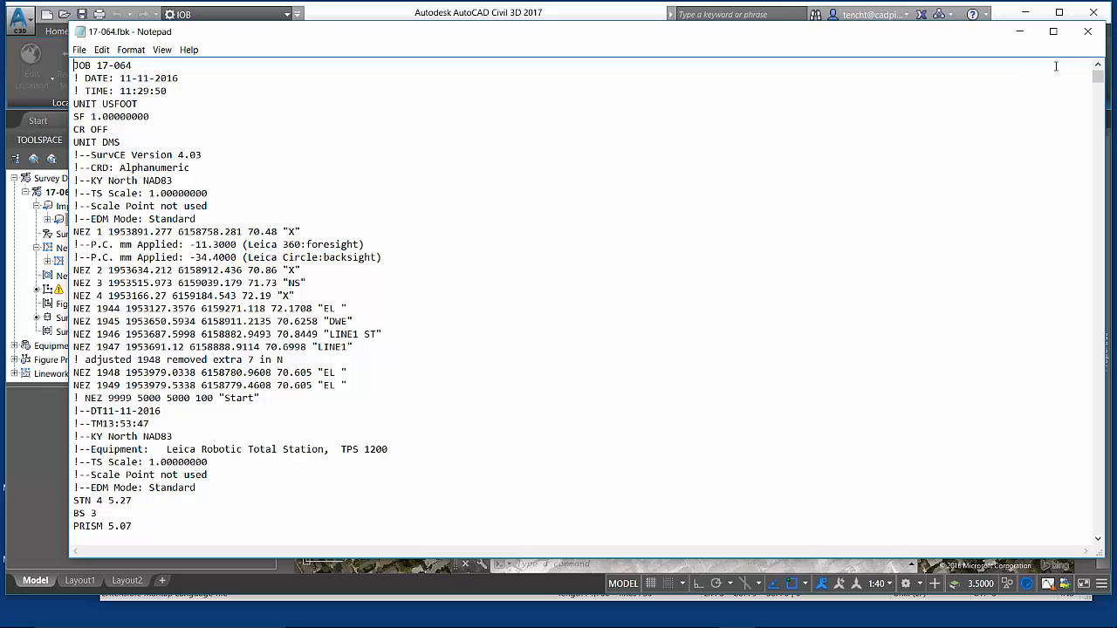
left_click(1091, 33)
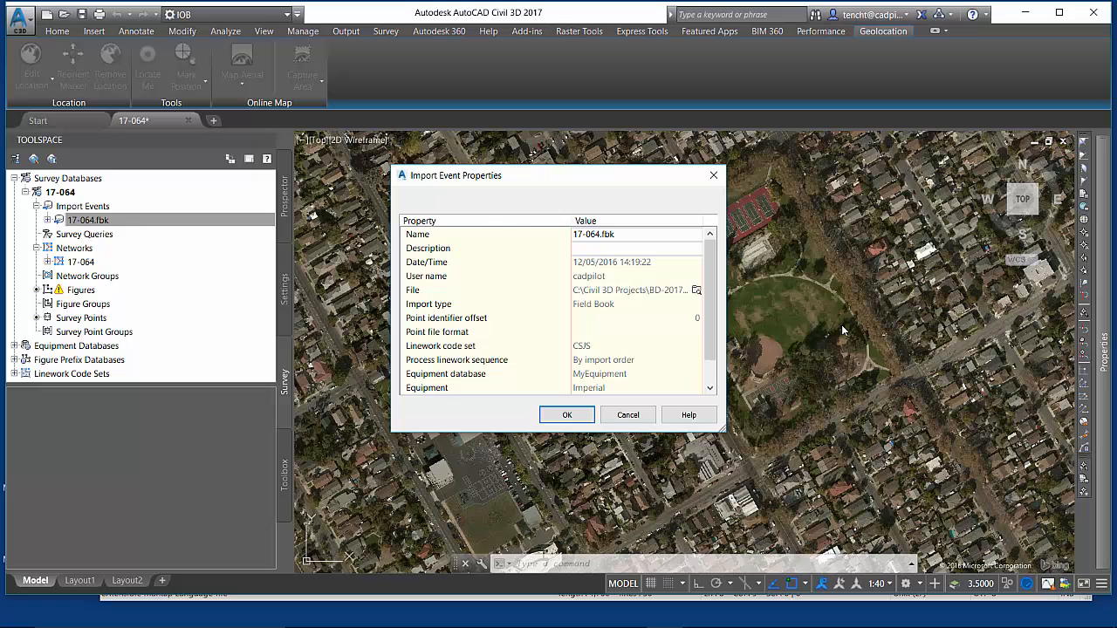
scroll(698, 349, "down", 1)
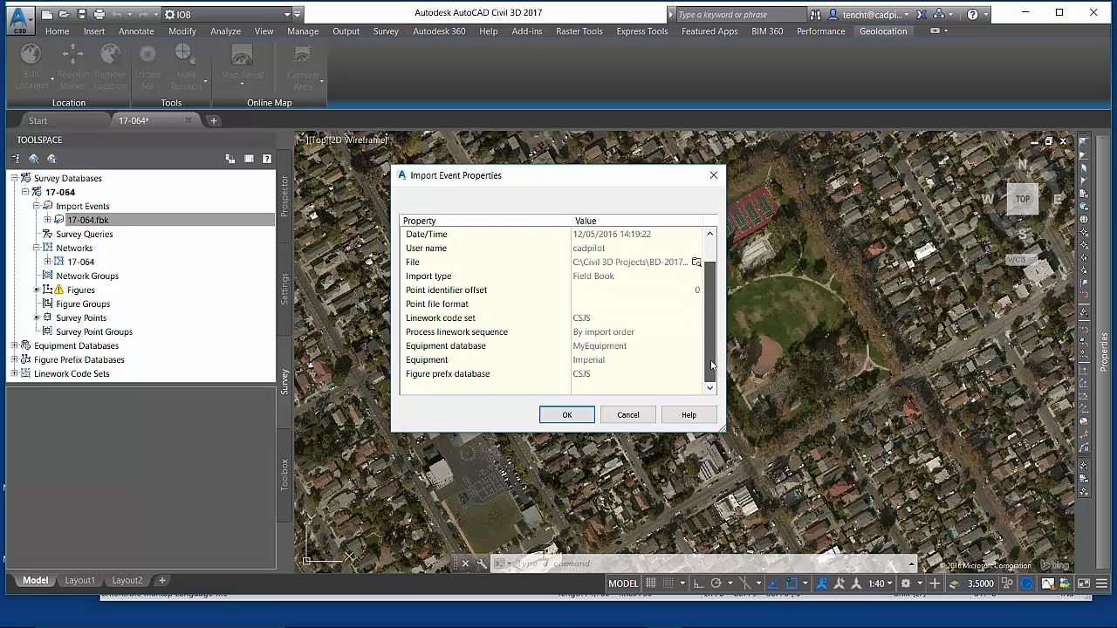
scroll(714, 362, "up", 1)
left_click(567, 415)
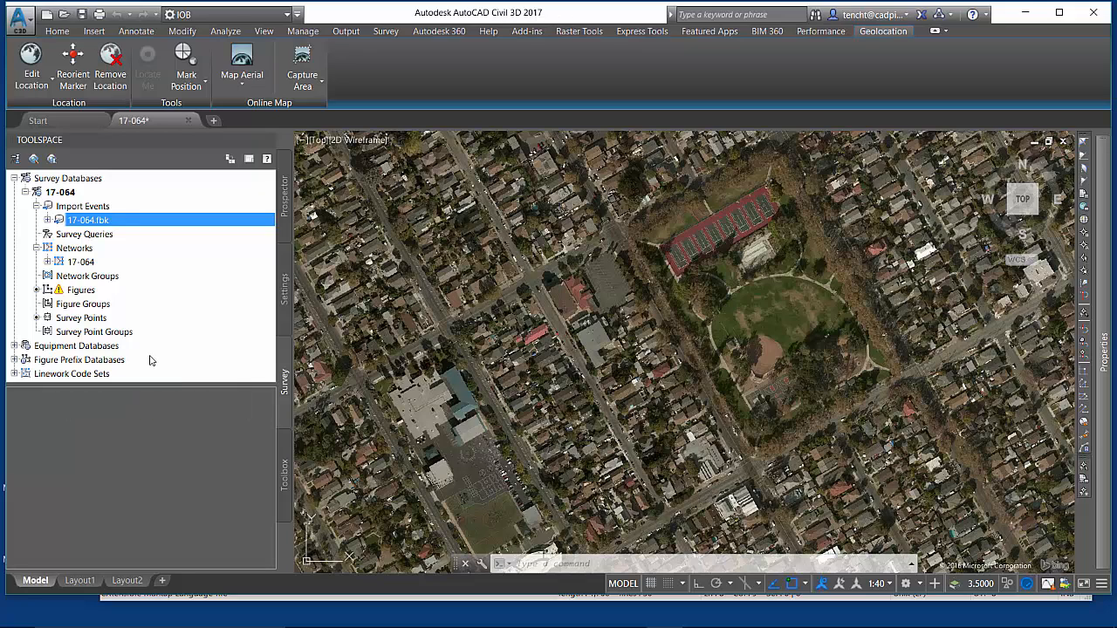
Examine the linework processing options and details of the 17-064.fbk import event and the survey points collection
right_click(102, 222)
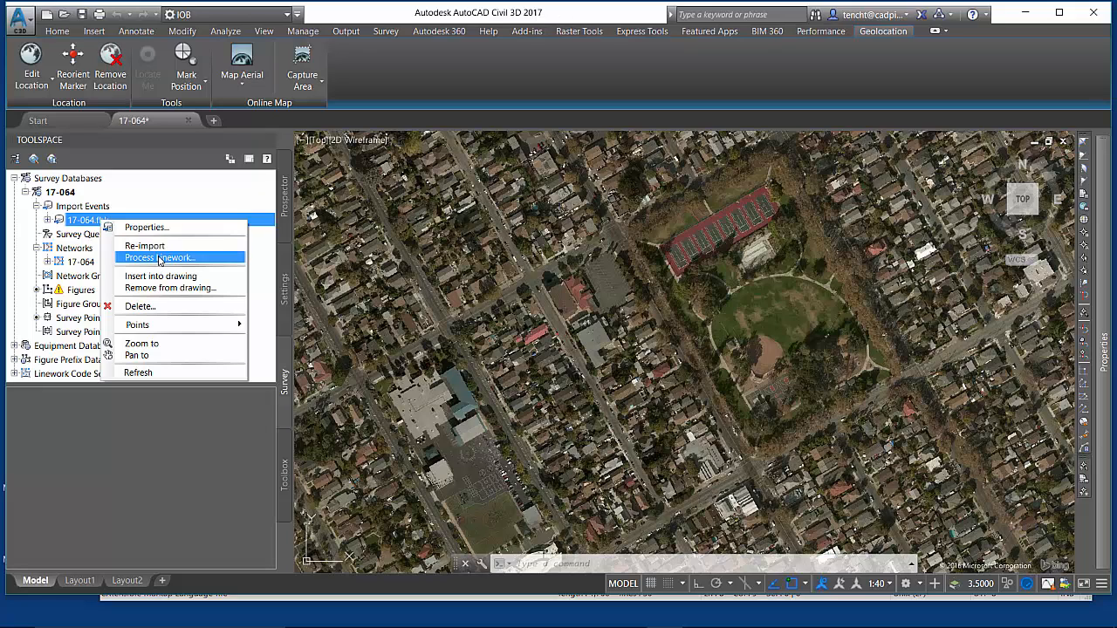
left_click(85, 221)
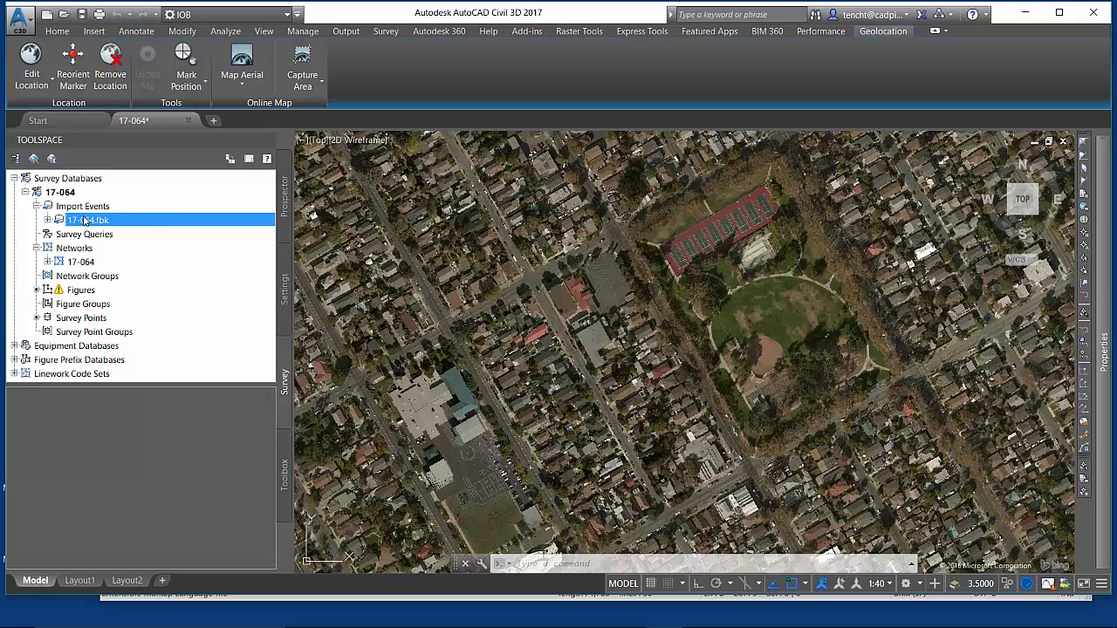
mouse_move(85, 220)
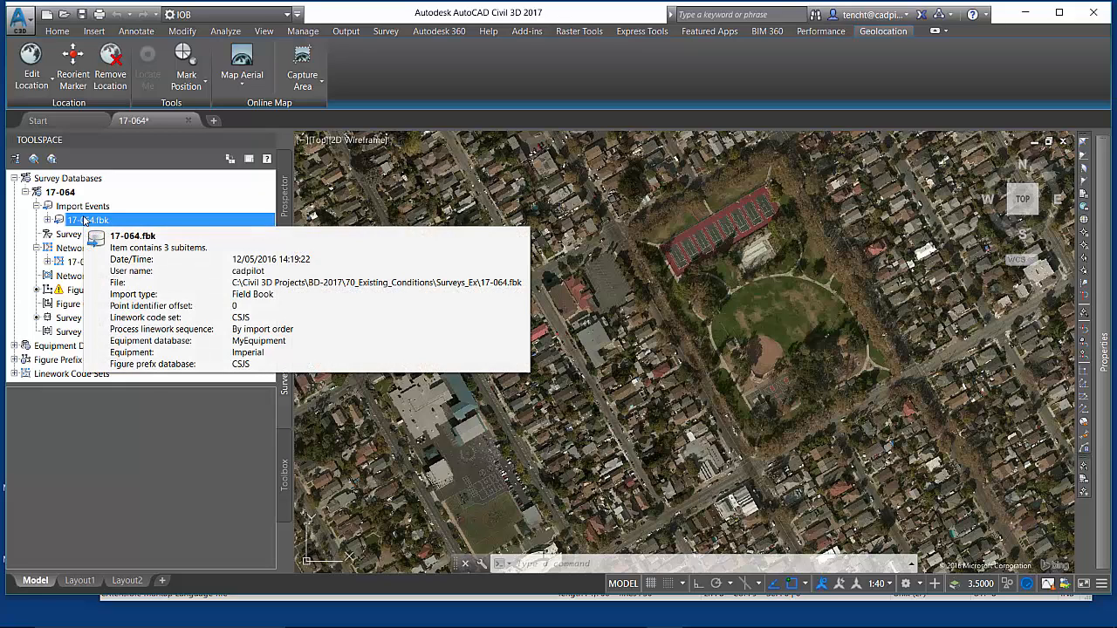
left_click(79, 319)
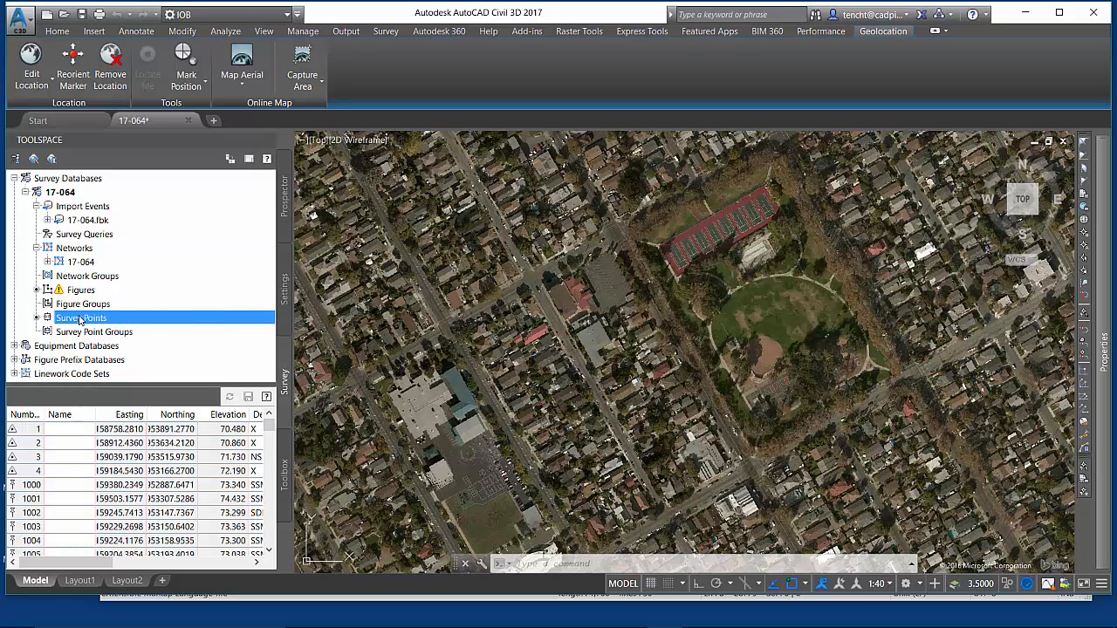
right_click(80, 319)
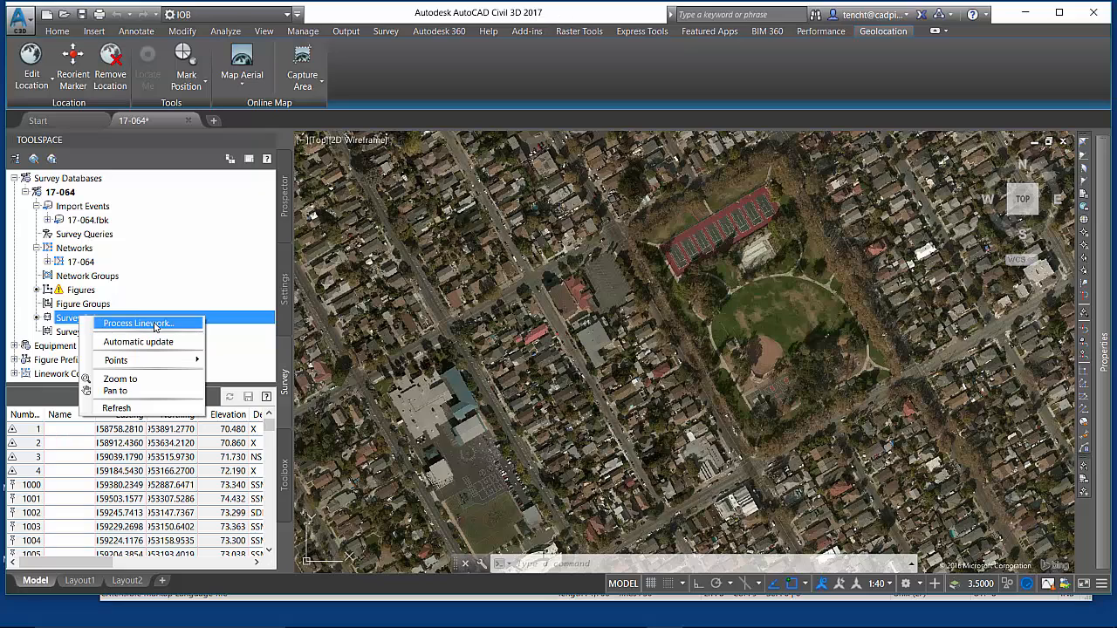
left_click(89, 304)
left_click(87, 305)
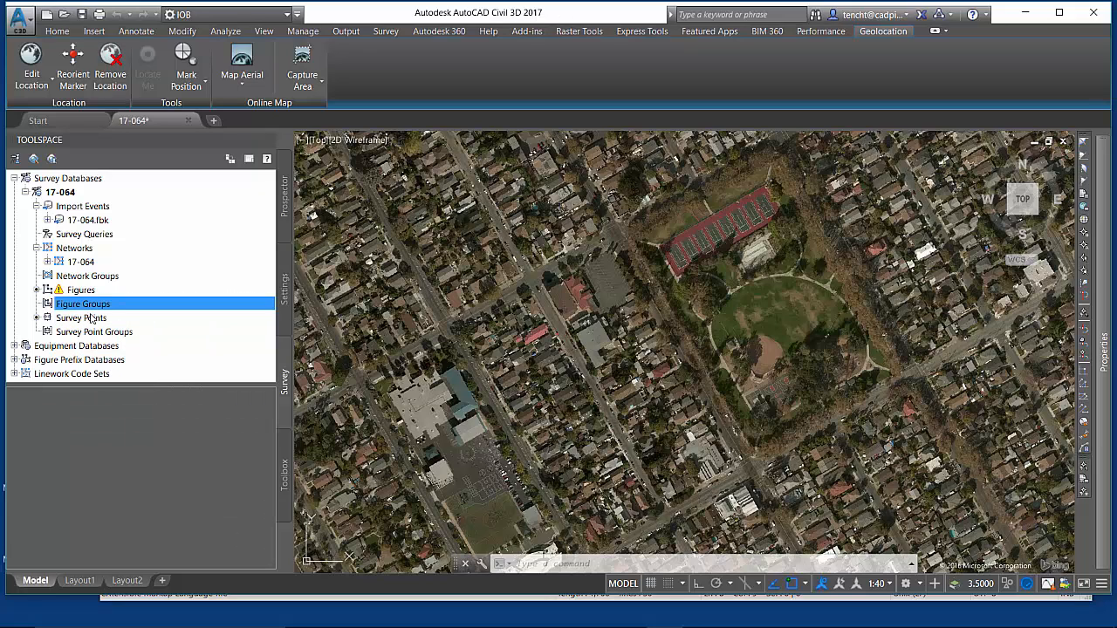
left_click(90, 318)
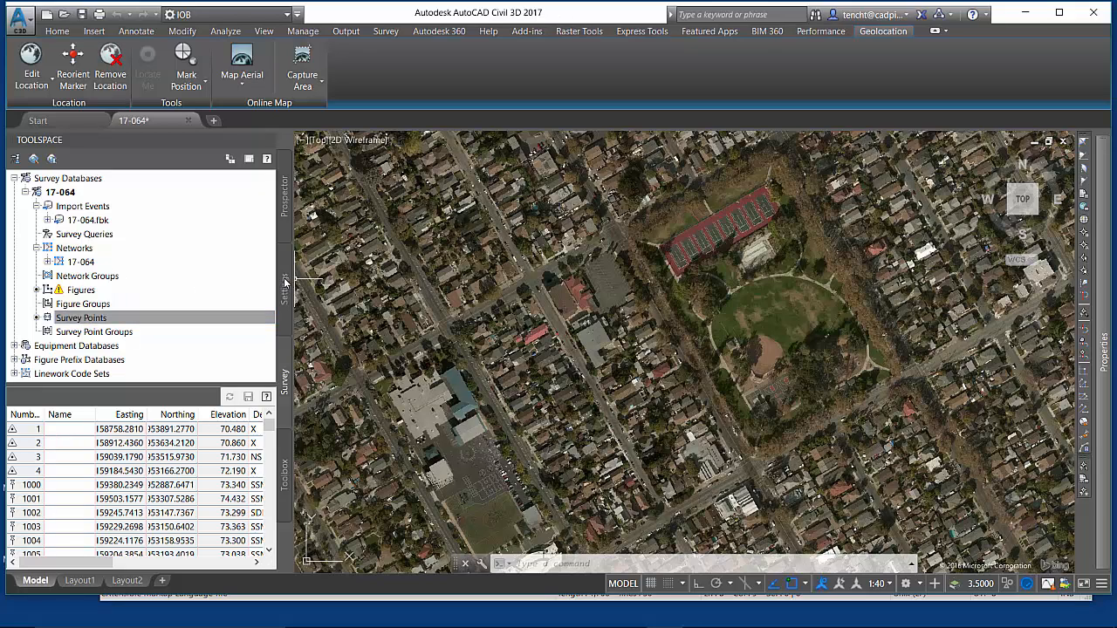
left_click(130, 320)
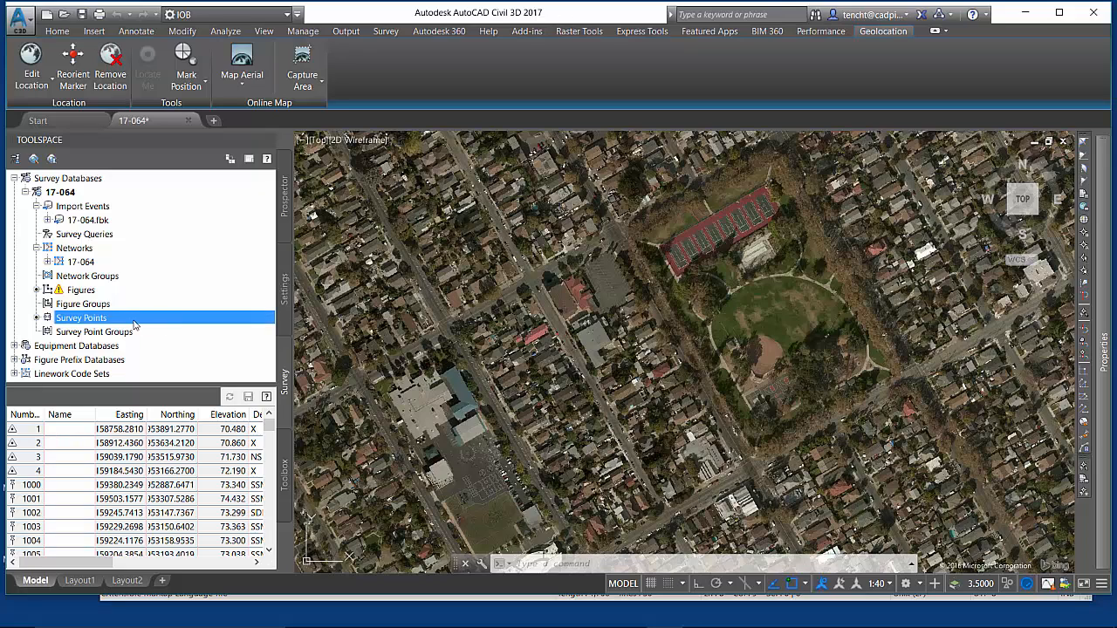
Check the point description key sets in the drawing settings and return to the survey database
left_click(283, 288)
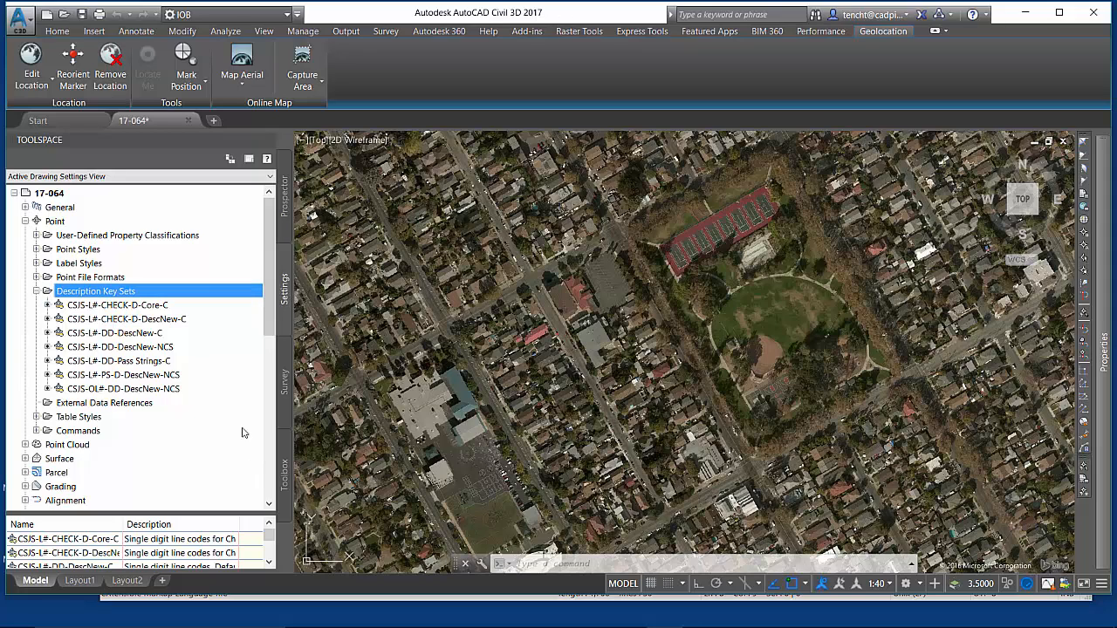
left_click(285, 465)
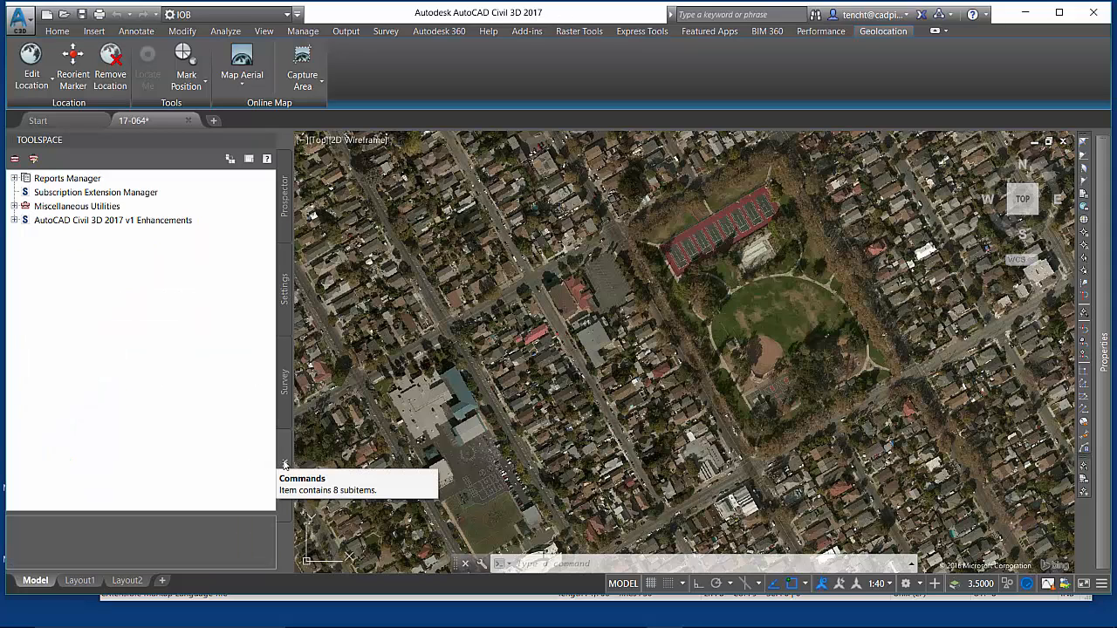
left_click(285, 382)
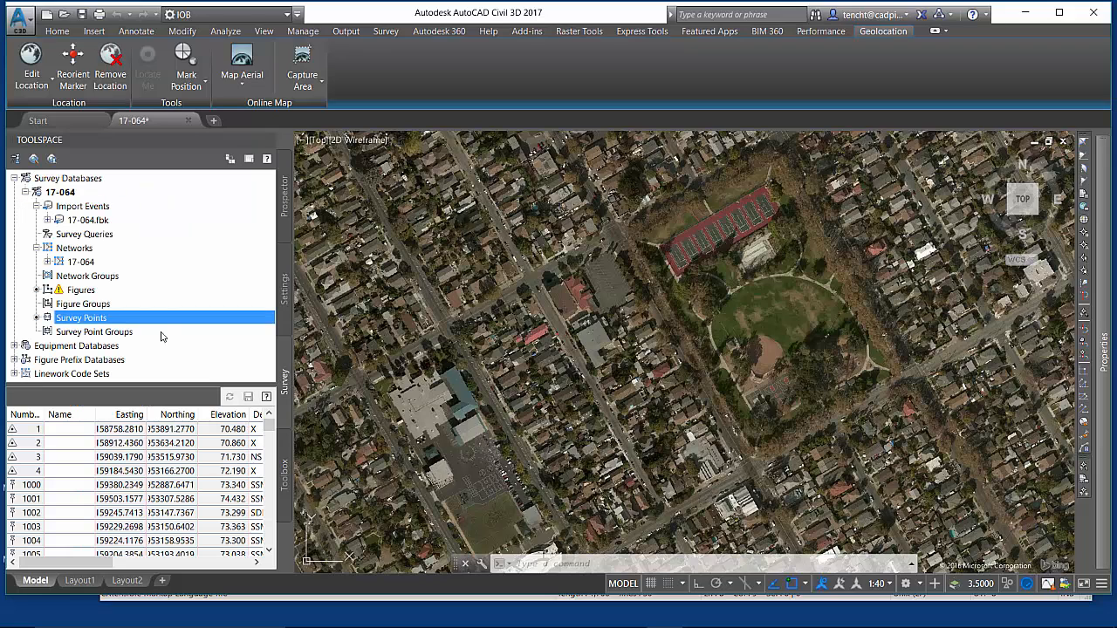
Insert all survey points from the 17-064 database into the drawing
right_click(80, 321)
mouse_move(122, 361)
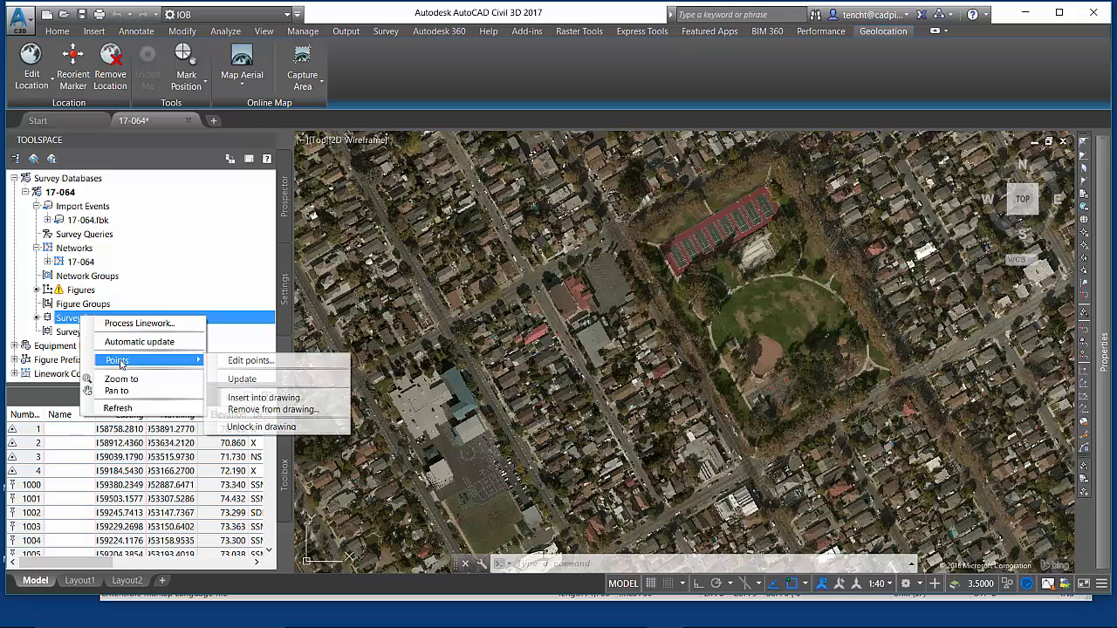
left_click(264, 398)
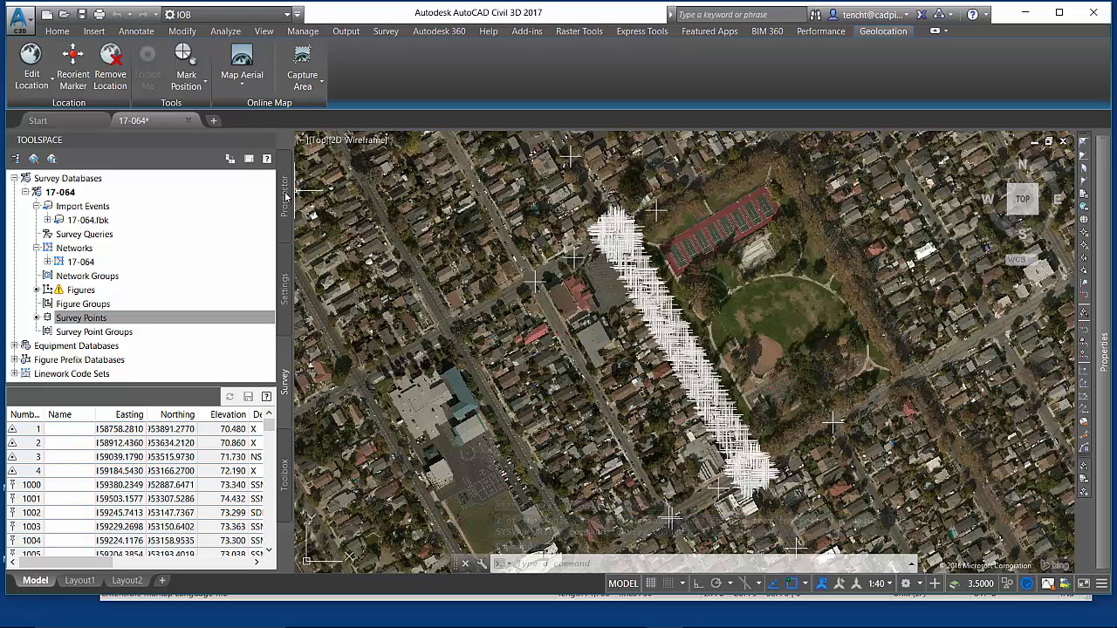
Examine the drawing's point list sorted by point number and by description format, comparing raw and full descriptions
left_click(285, 197)
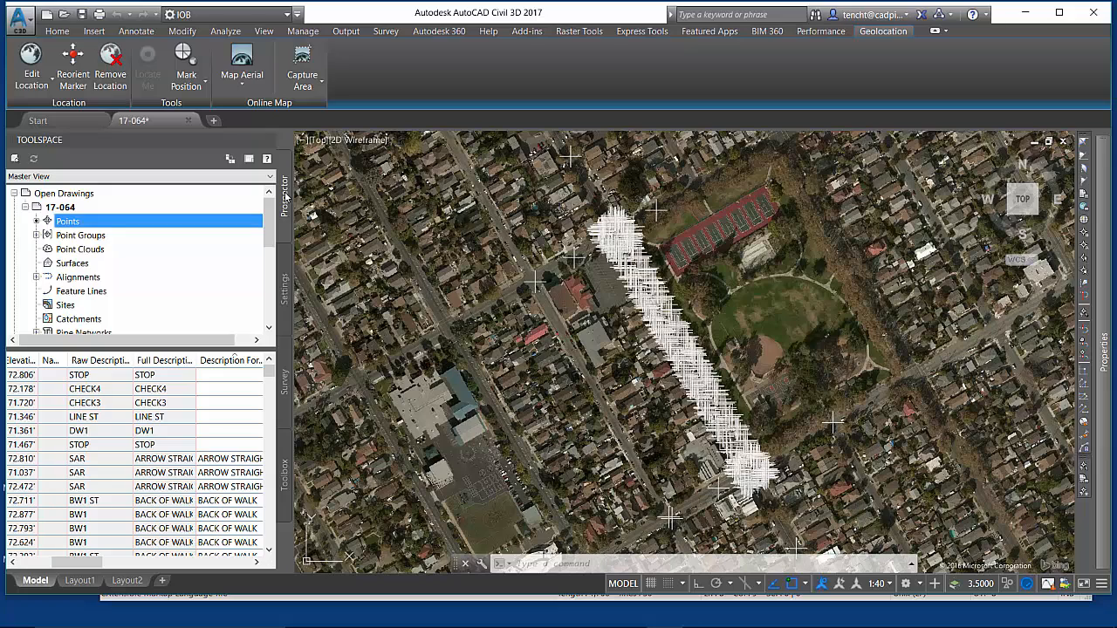
left_click(35, 566)
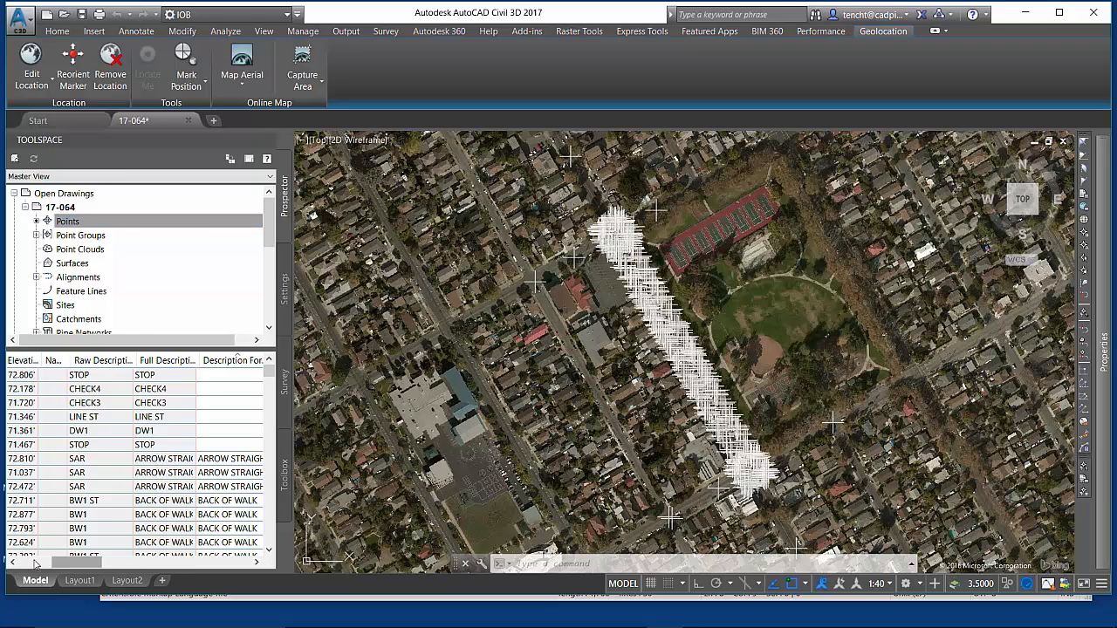
left_click(34, 565)
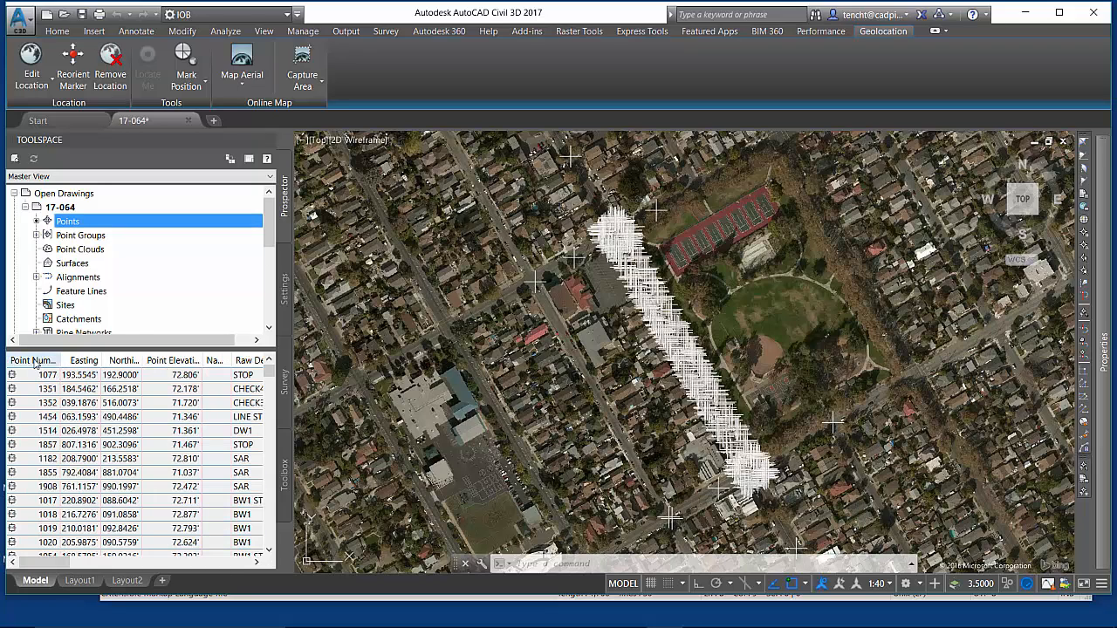
left_click(35, 361)
left_click(42, 565)
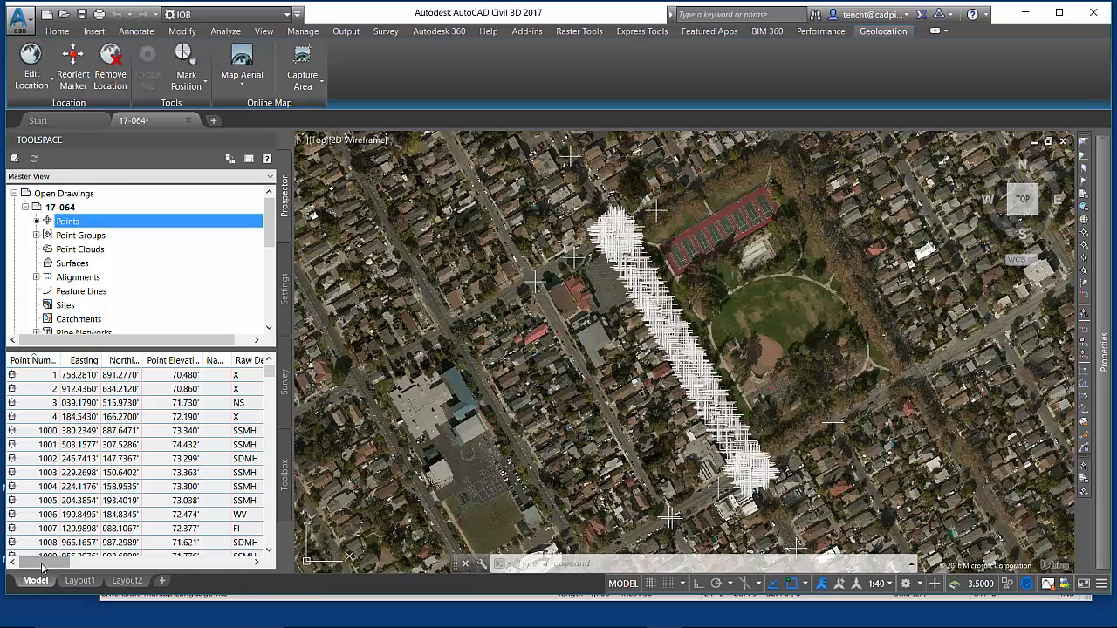
left_click(42, 567)
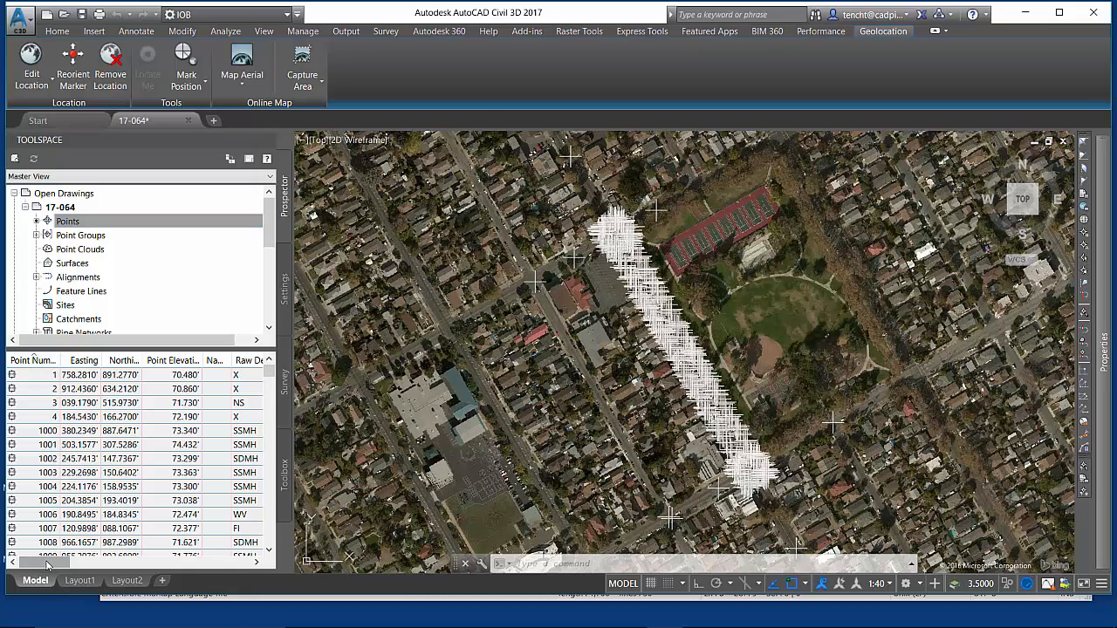
mouse_move(269, 373)
left_mouse_down()
mouse_move(270, 539)
mouse_move(270, 373)
left_mouse_up()
left_click_drag(42, 556, 76, 576)
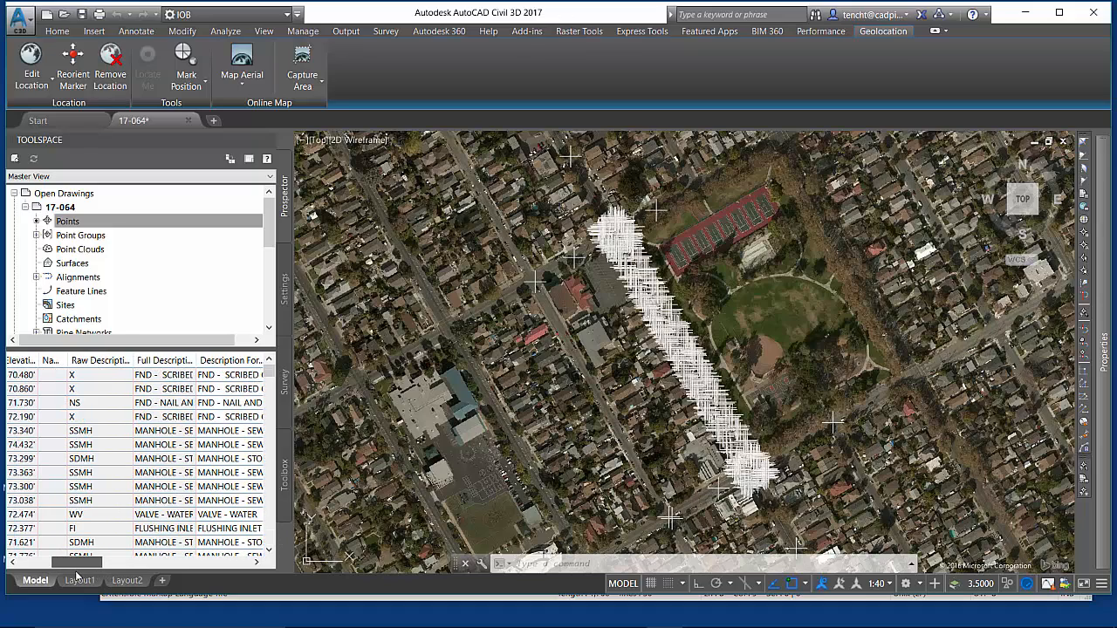
scroll(174, 471, "down", 5)
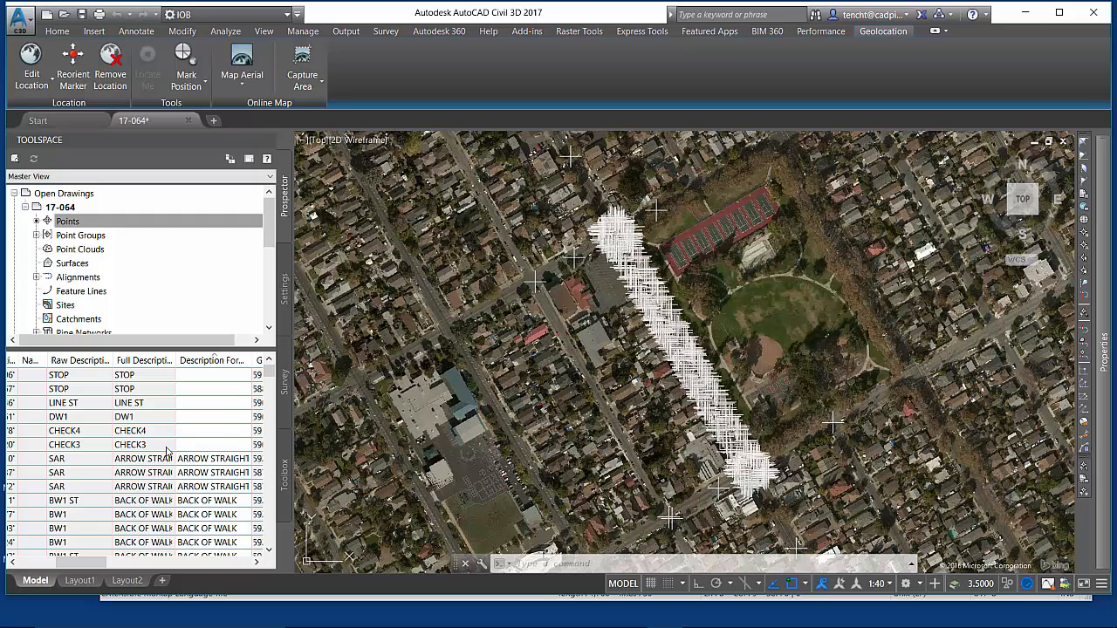
left_click_drag(60, 419, 157, 424)
Remove all survey points of the 17-064 database from the drawing
left_click(284, 388)
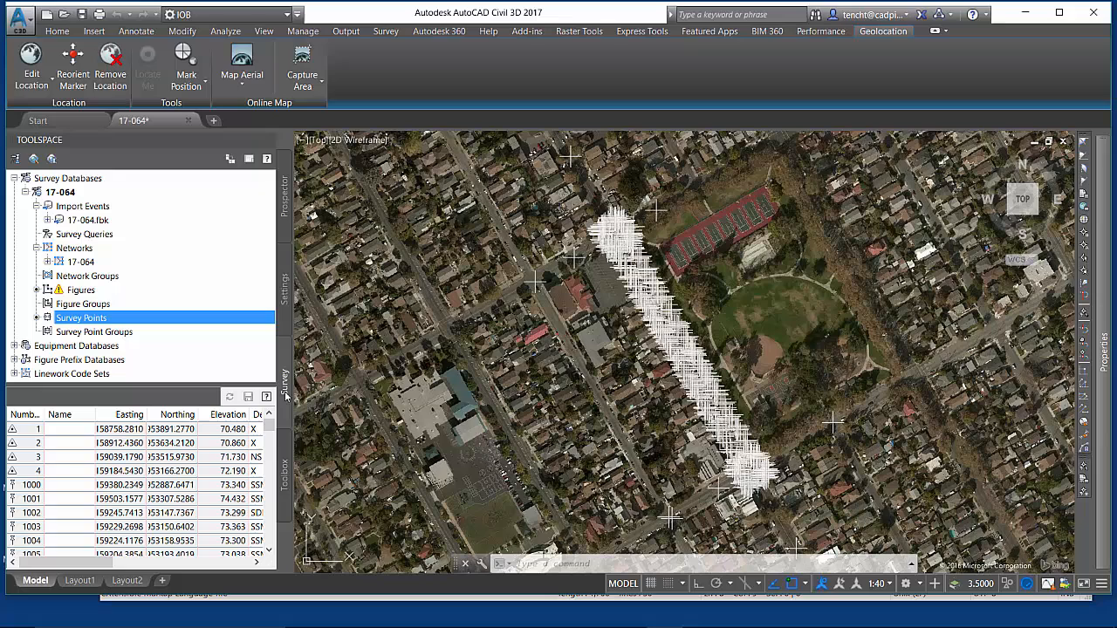
right_click(87, 319)
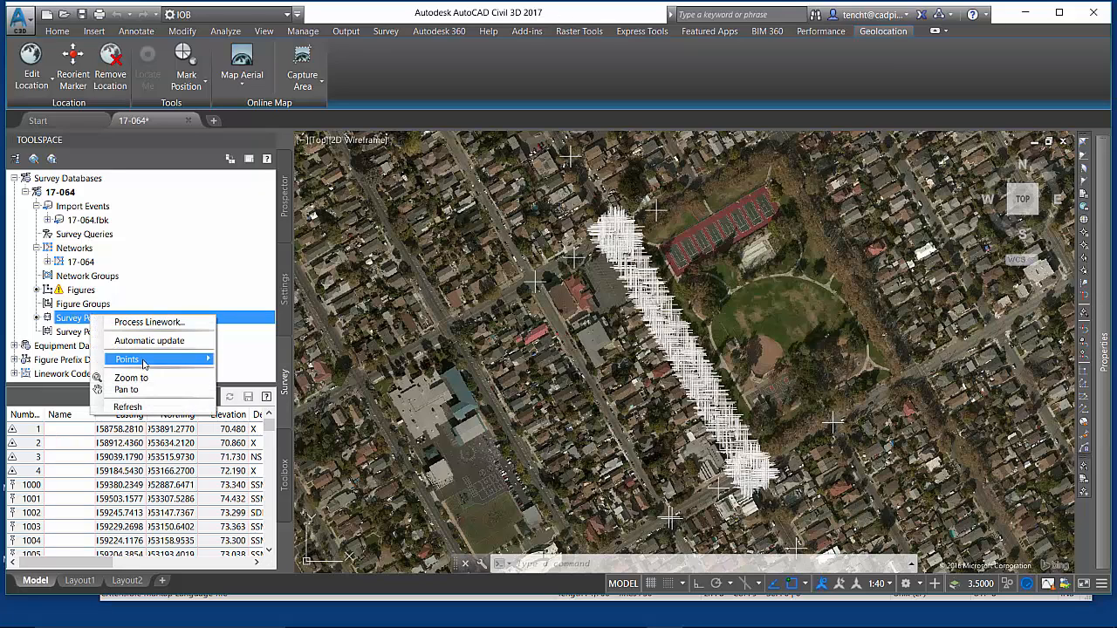
mouse_move(144, 363)
left_click(255, 411)
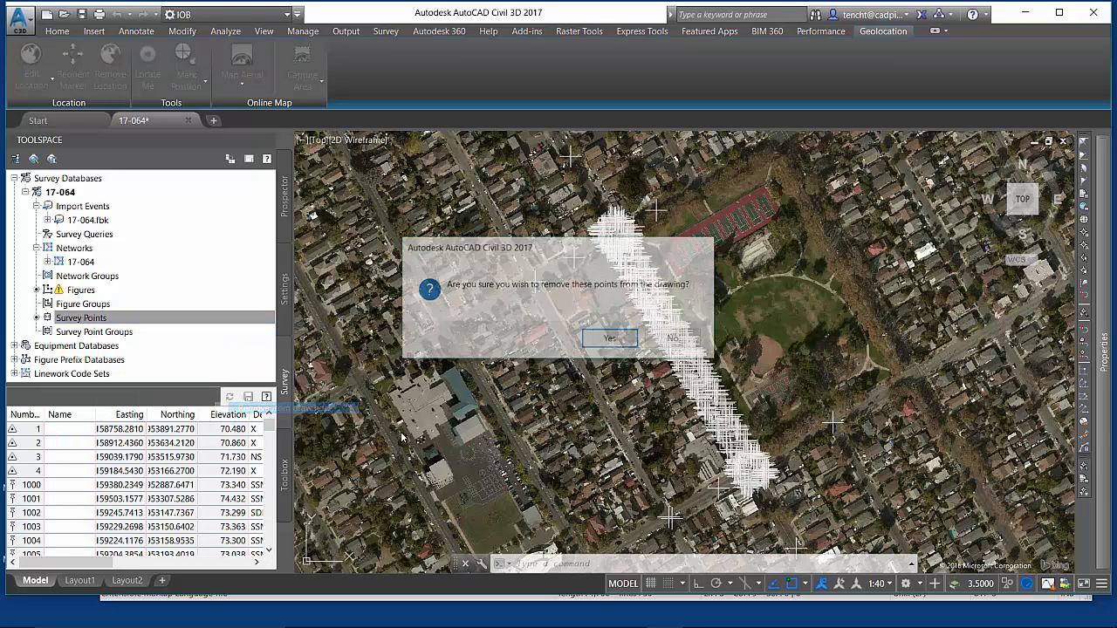
left_click(609, 338)
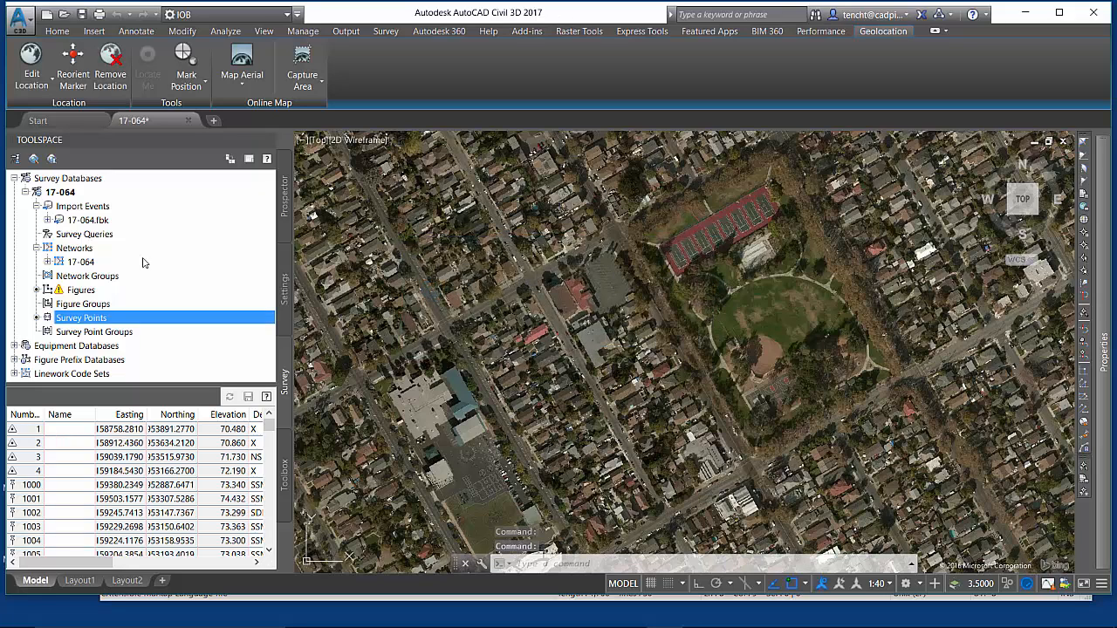
Insert the 17-064 survey network into the drawing
left_click(61, 263)
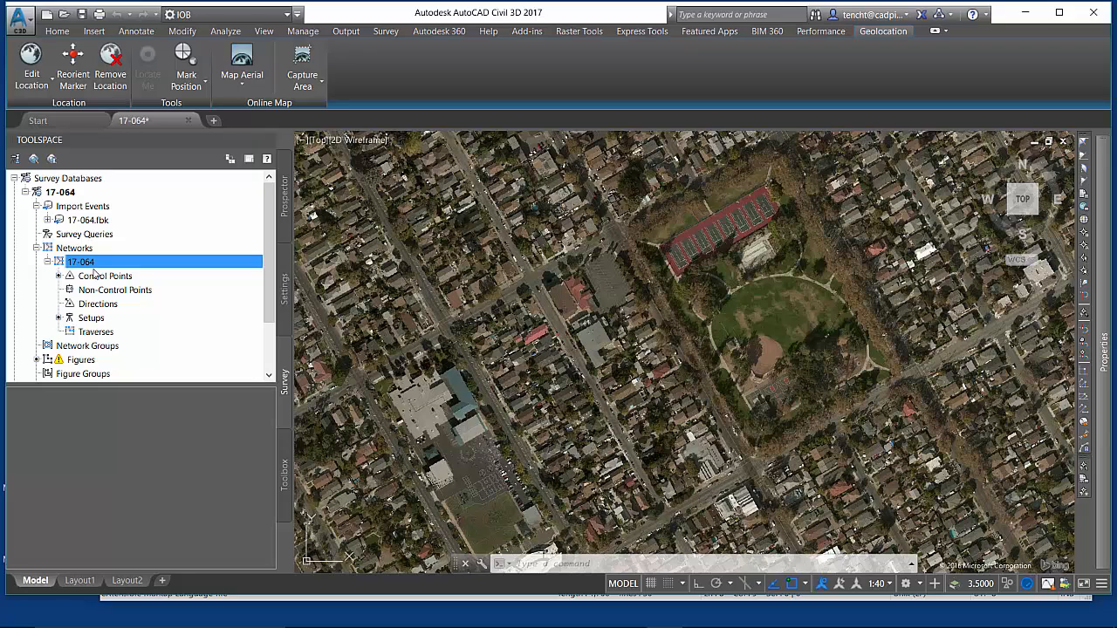
right_click(90, 267)
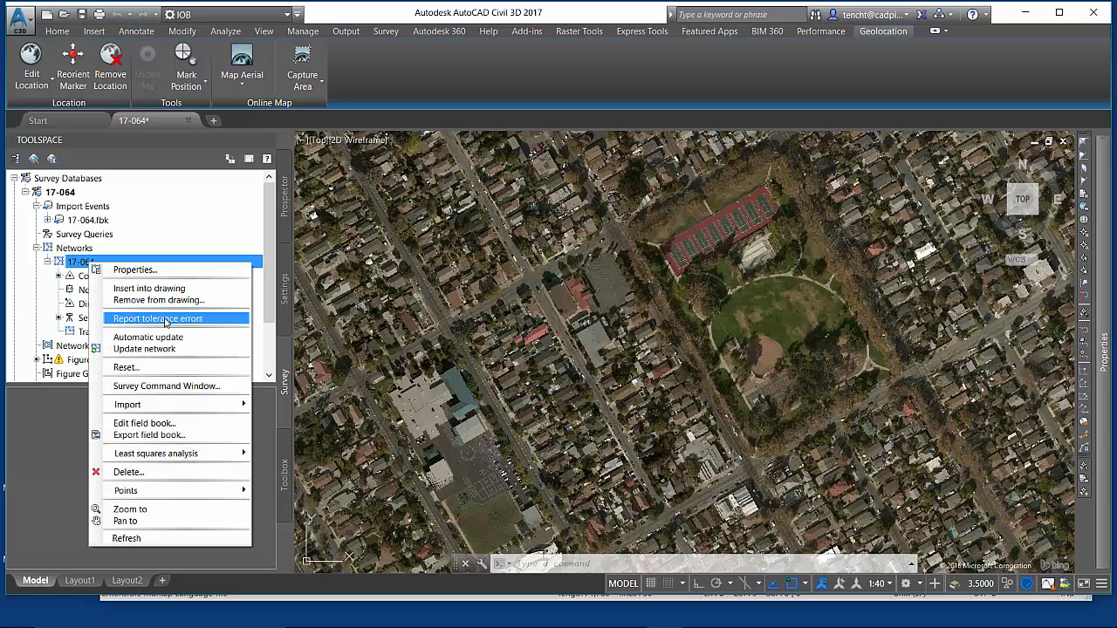
left_click(153, 289)
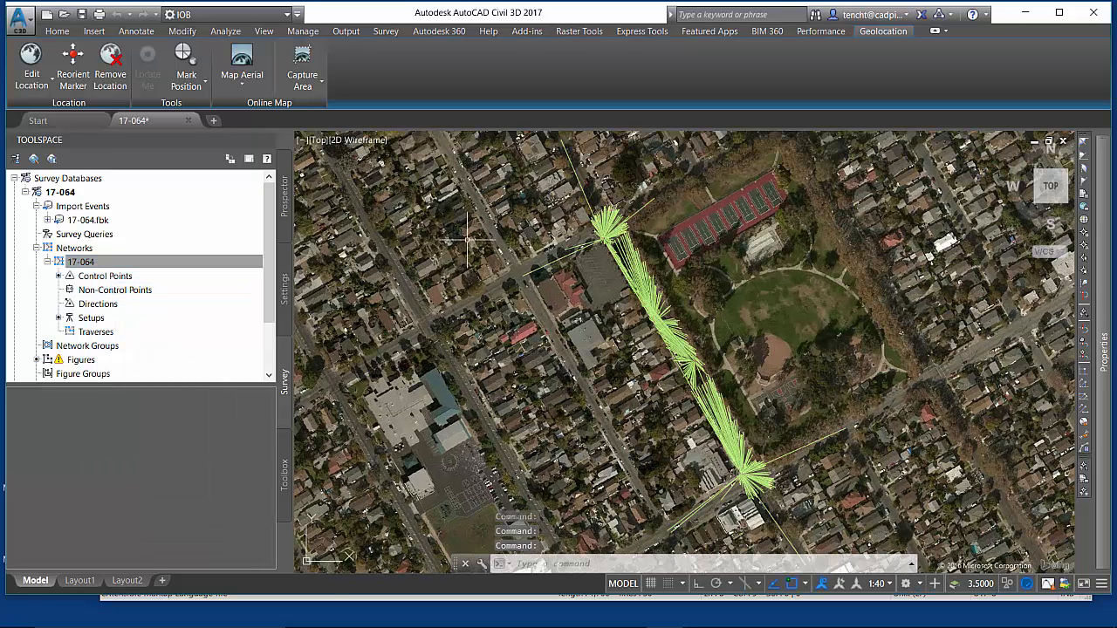
Turn off the aerial map background behind the survey network
left_click(249, 85)
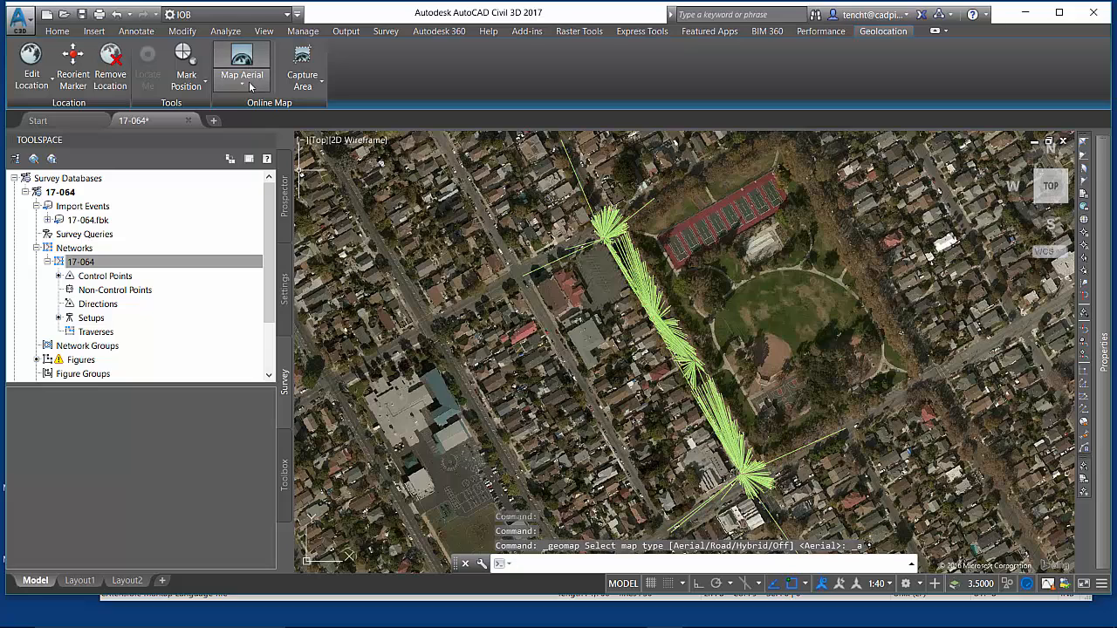
left_click(247, 85)
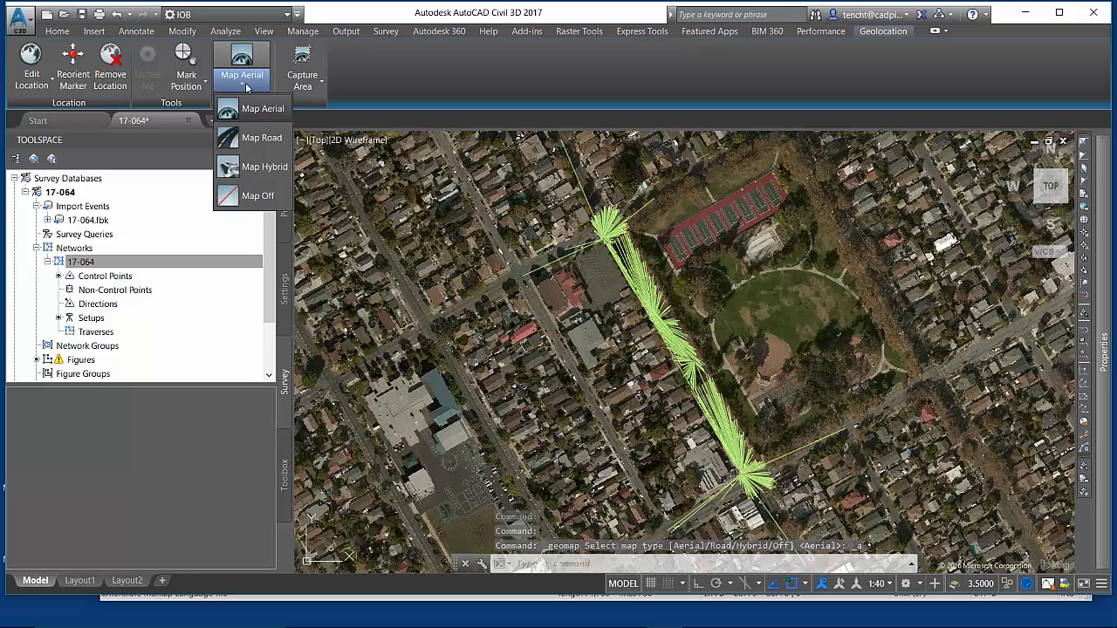
left_click(265, 194)
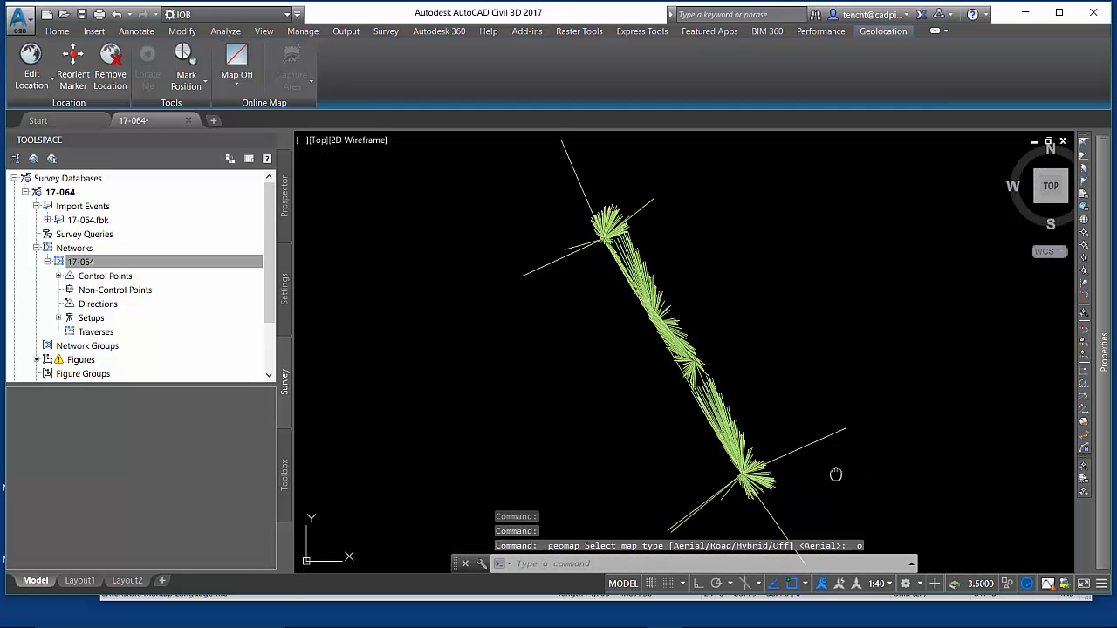
mouse_move(835, 473)
middle_mouse_down()
mouse_move(790, 432)
mouse_move(762, 431)
middle_mouse_up()
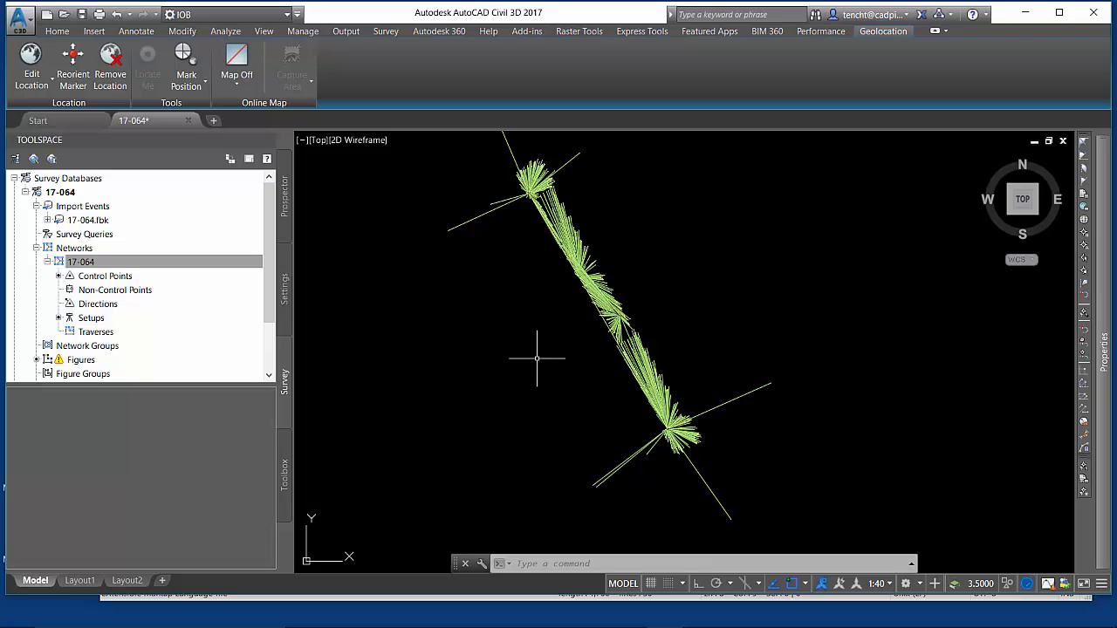
Display the survey preview window and review which graphics its preview settings show, including the setup and figure previews
left_click(32, 160)
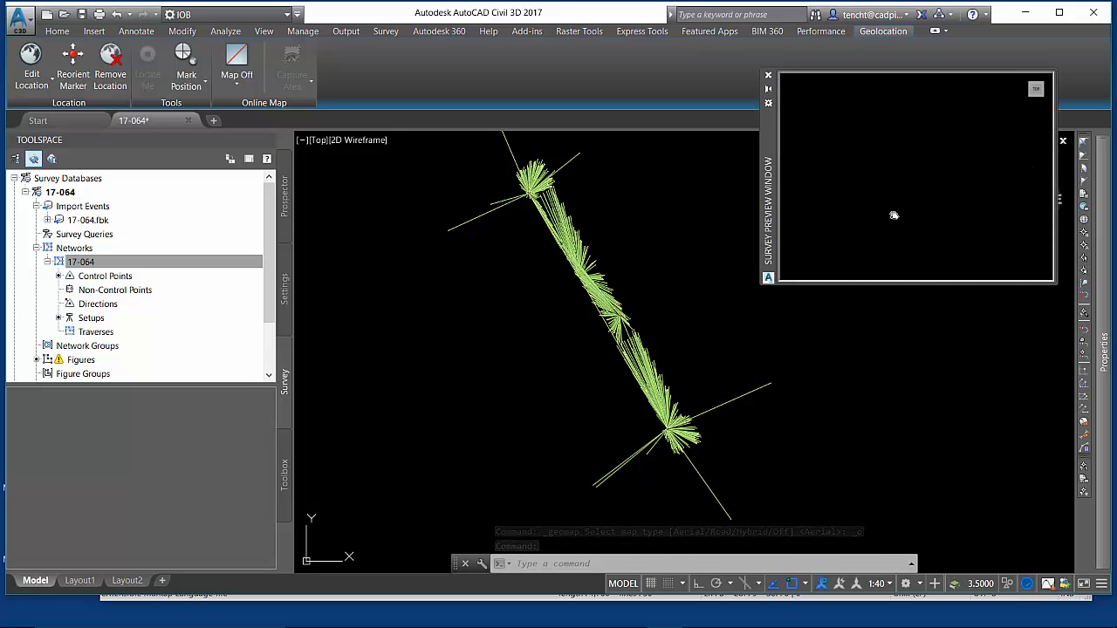
left_click(52, 160)
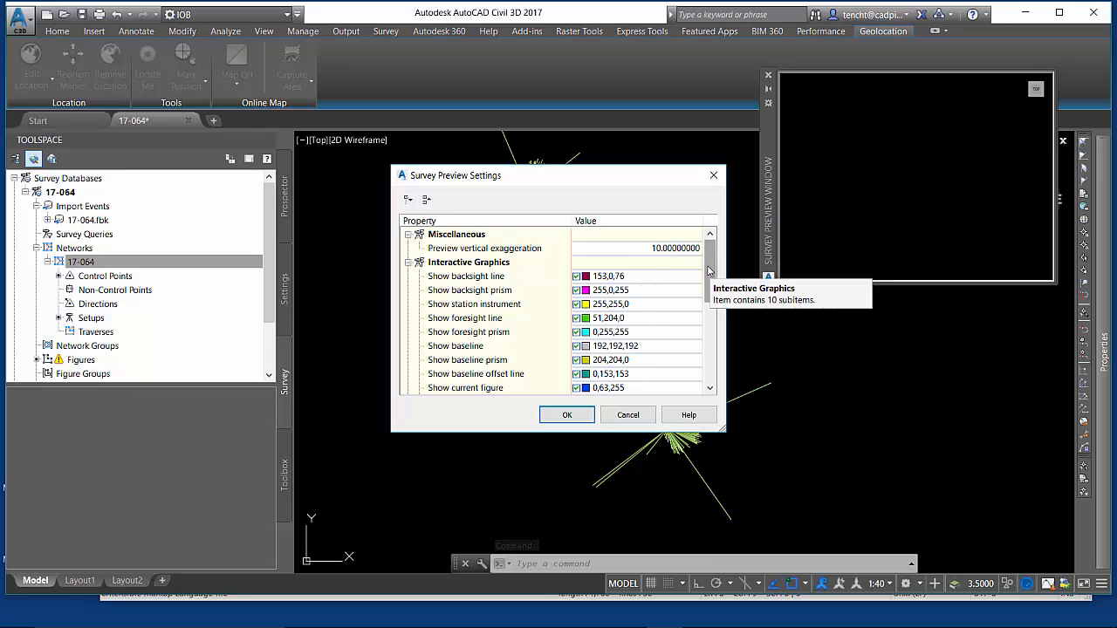
left_click_drag(709, 270, 707, 377)
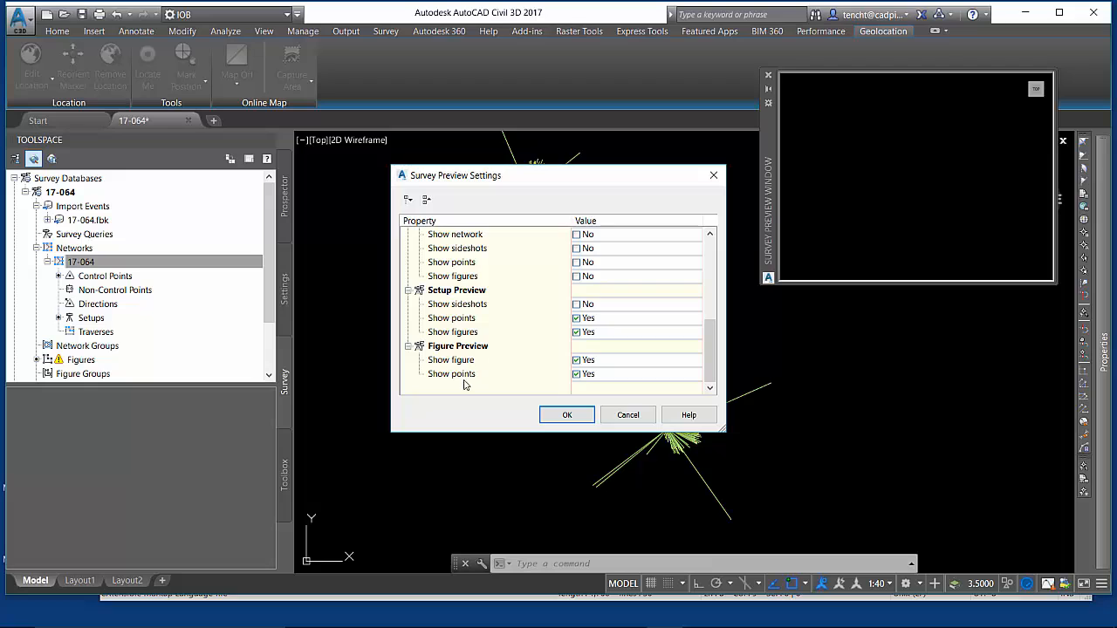
left_click(568, 417)
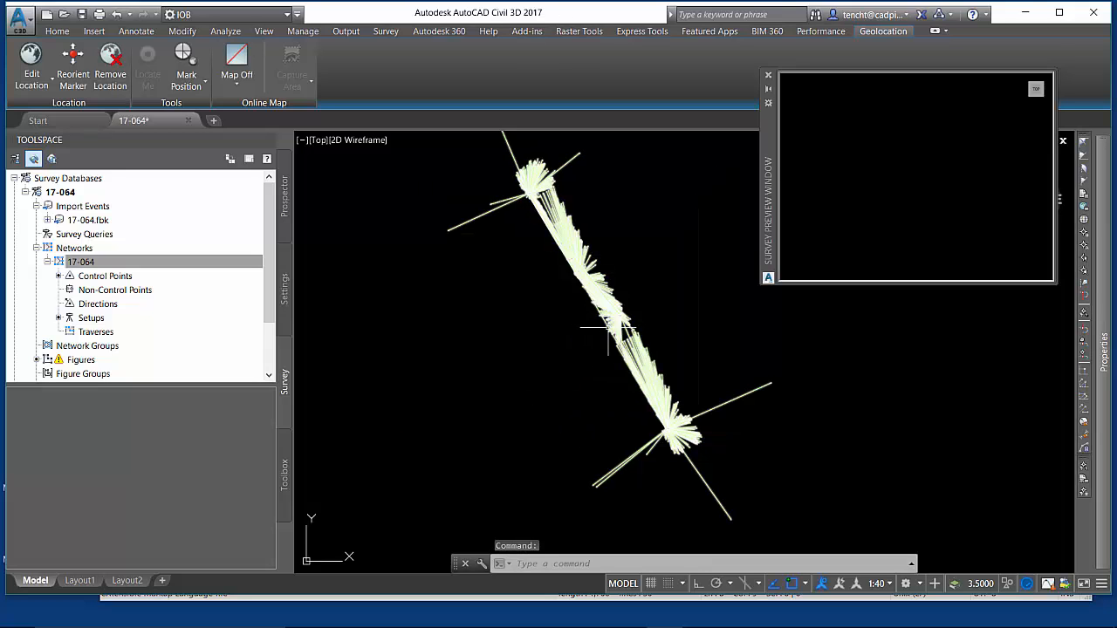
Preview the setup at station 4 with backsight 3 and inspect its points and figures from the side
left_click(91, 319)
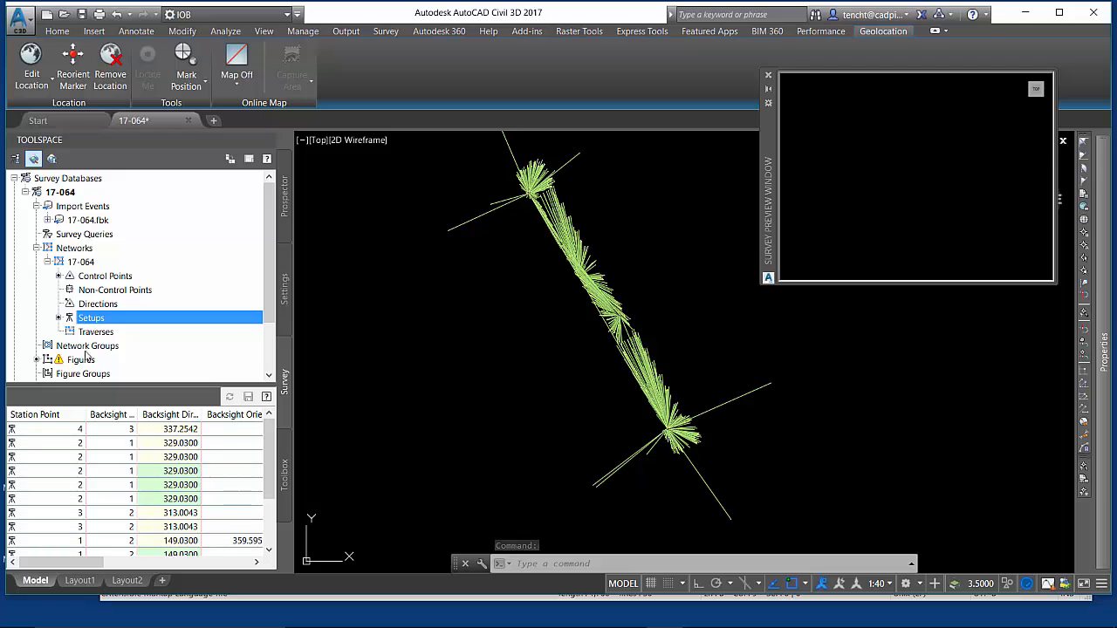
left_click(13, 430)
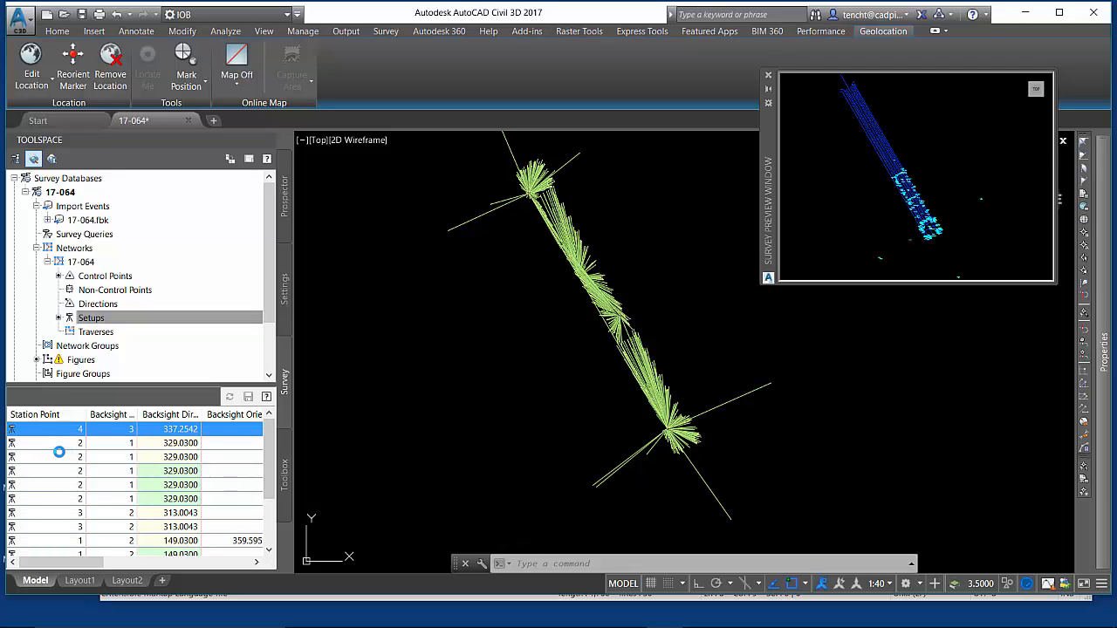
left_click(845, 250)
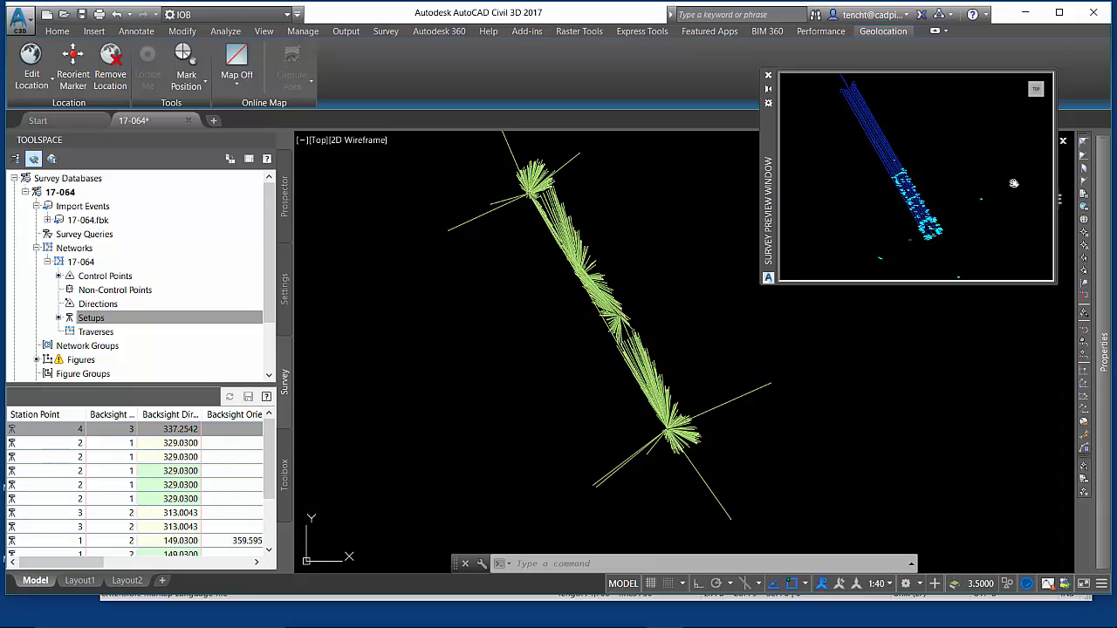
left_click(1038, 103)
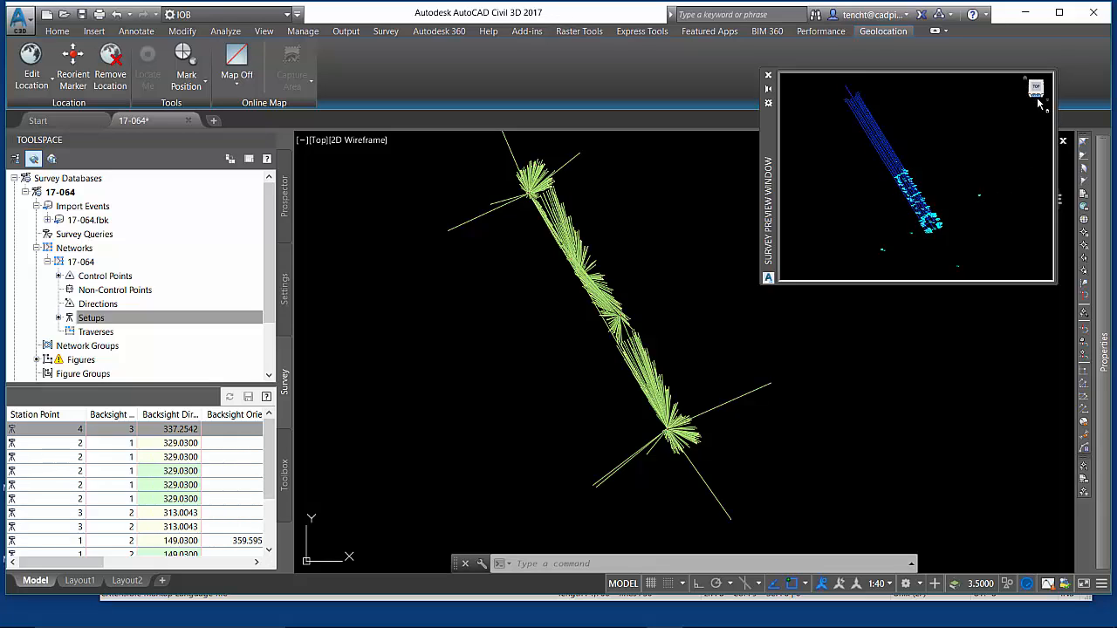
mouse_move(883, 182)
middle_mouse_down("shift")
mouse_move(913, 206)
mouse_move(983, 204)
mouse_move(843, 200)
mouse_move(948, 200)
mouse_move(892, 187)
middle_mouse_up("shift")
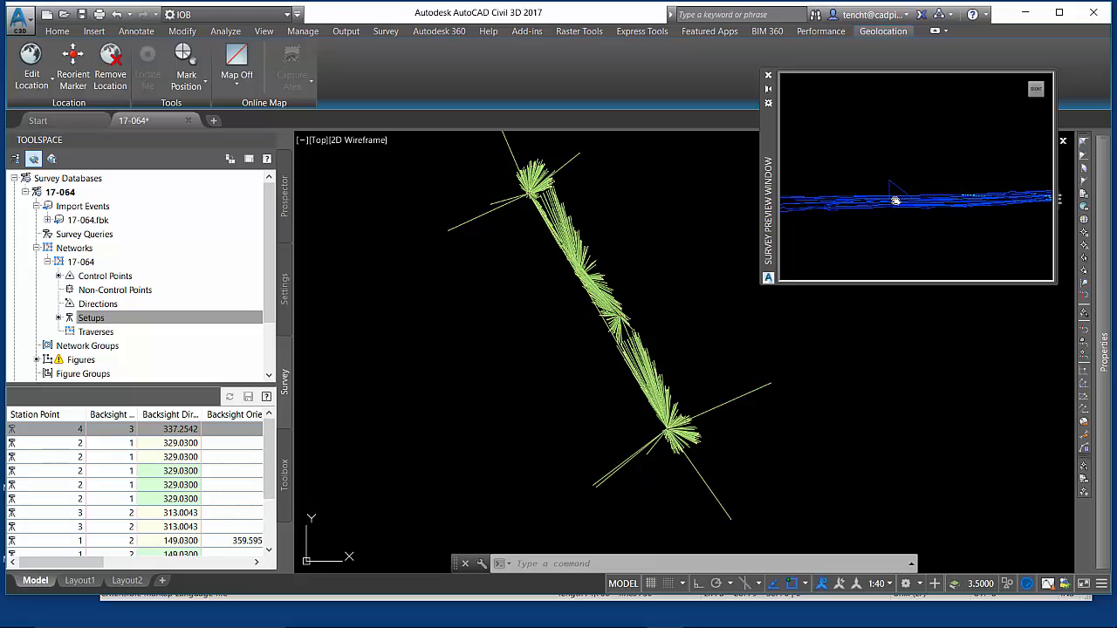
middle_click_drag(1026, 200, 1004, 196, "shift")
Preview the station 4 setup again, followed by the first four setups at station 2, comparing their side profiles
left_click(13, 429)
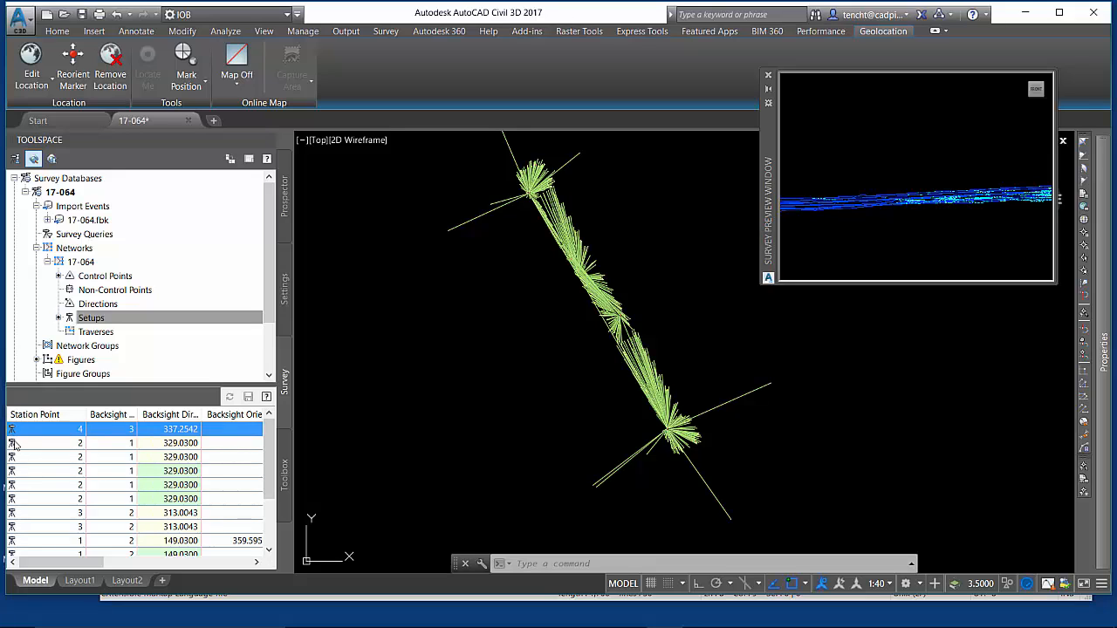
left_click(14, 444)
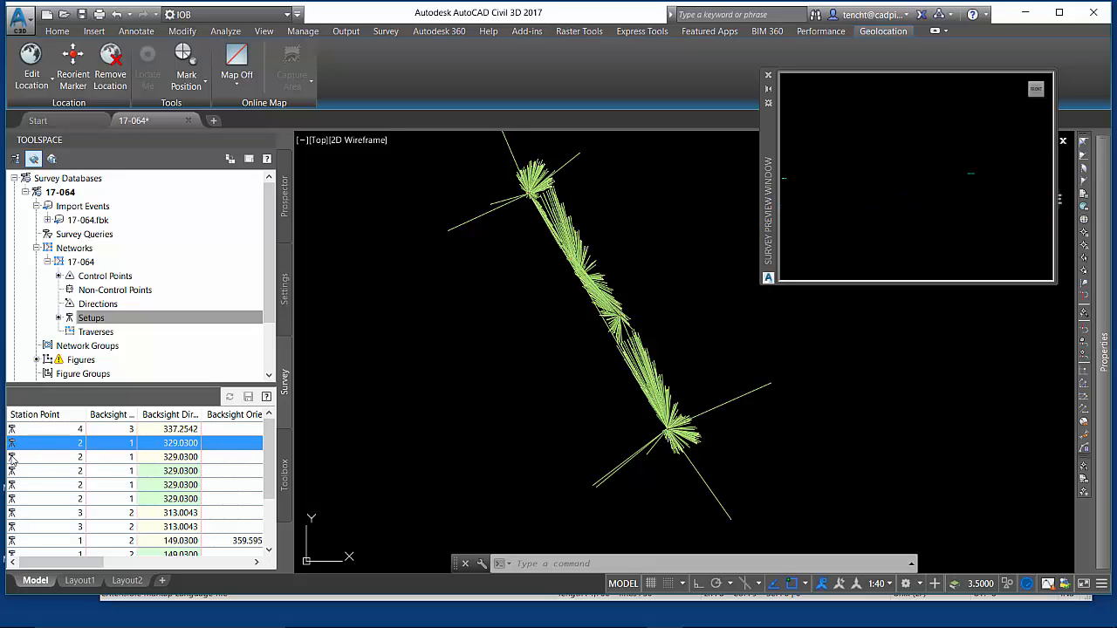
left_click(13, 457)
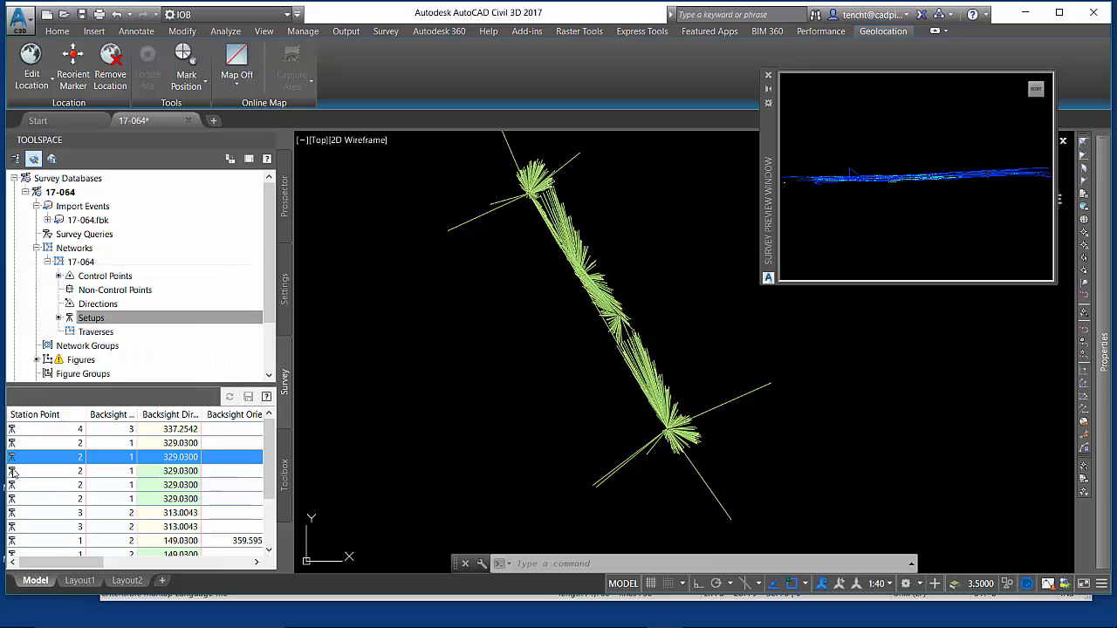
left_click(12, 472)
left_click(12, 485)
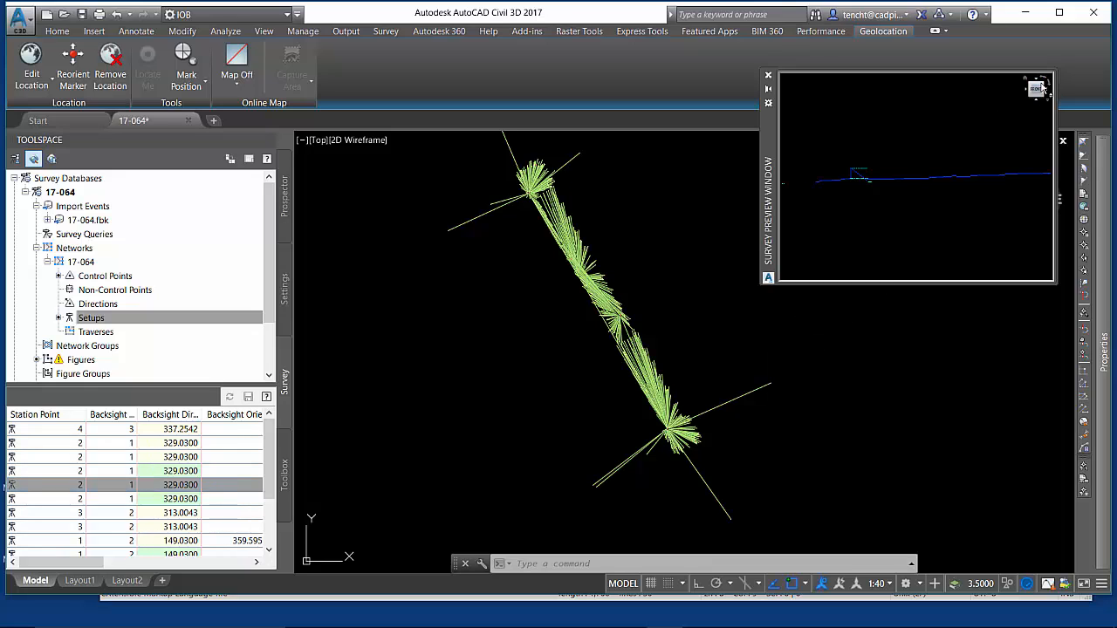
Inspect the RTCM_REF1 and RTCM_REF2 points of the fourth station 2 setup up close from a tilted view
left_click(1042, 87)
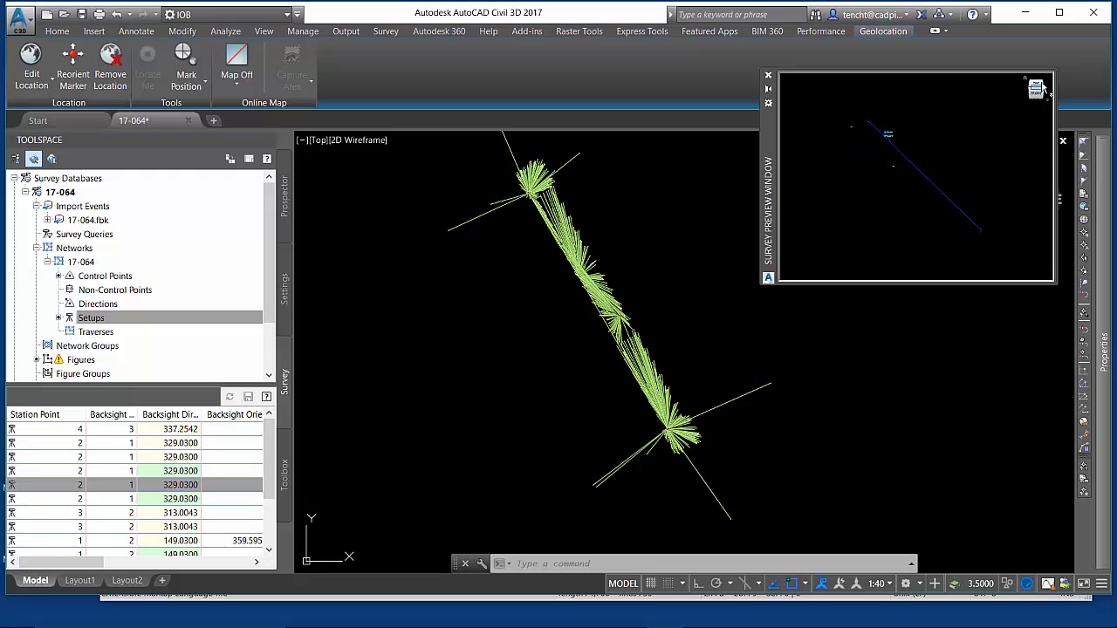
left_click_drag(878, 127, 920, 279)
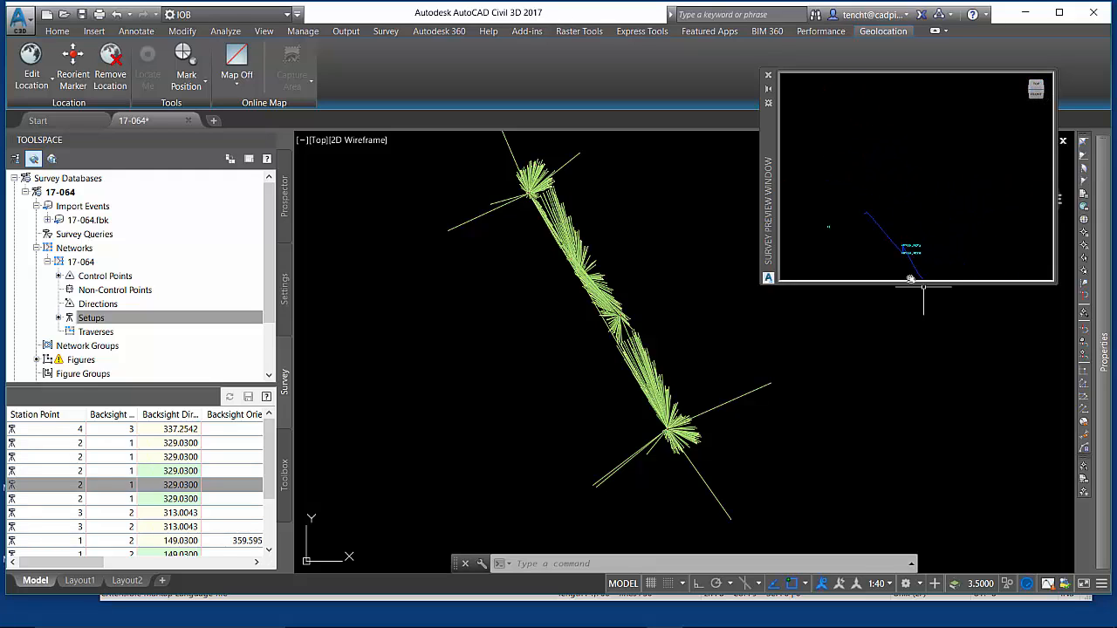
left_click_drag(969, 183, 900, 121)
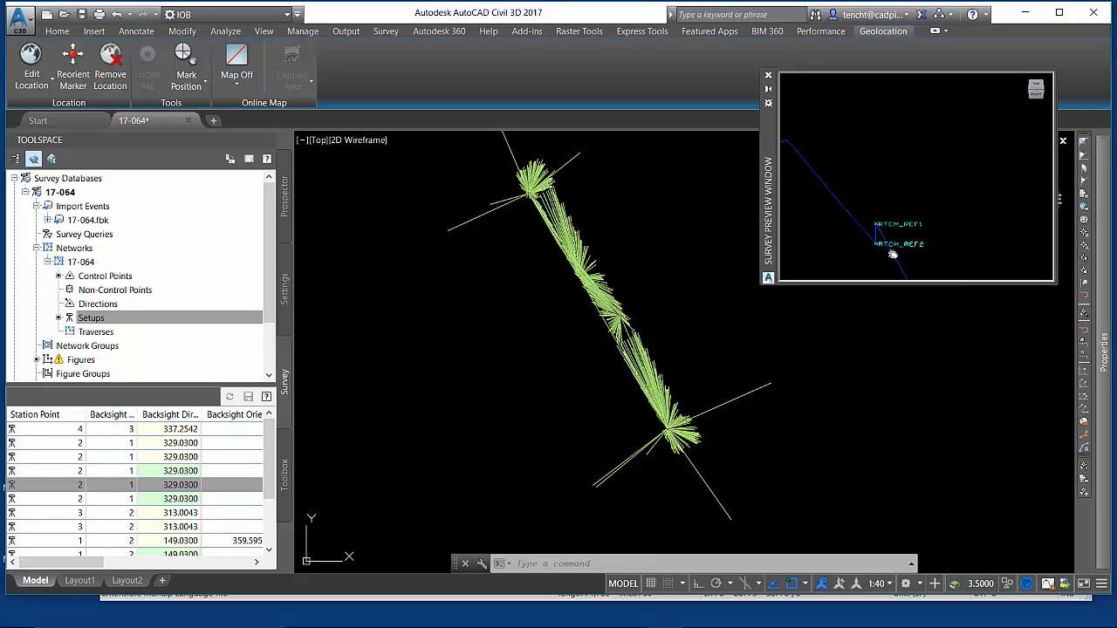
scroll(892, 254, "up", 2)
left_click_drag(890, 259, 897, 133)
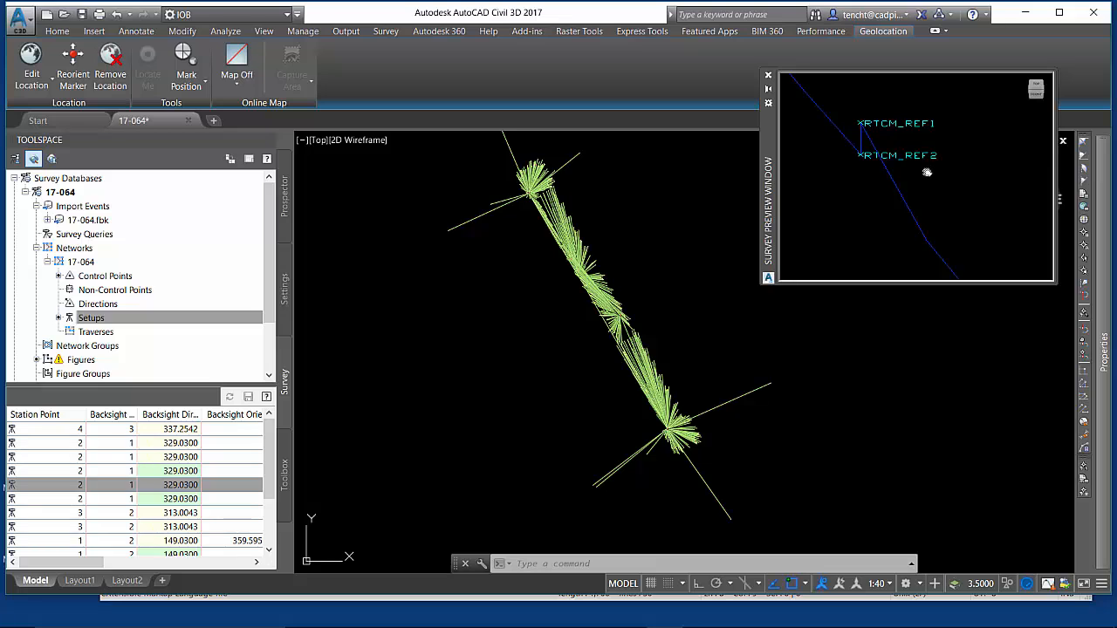
Open the observations of the fourth station 2 setup and examine its RTCM reference shots and the available observation columns
left_click(18, 485)
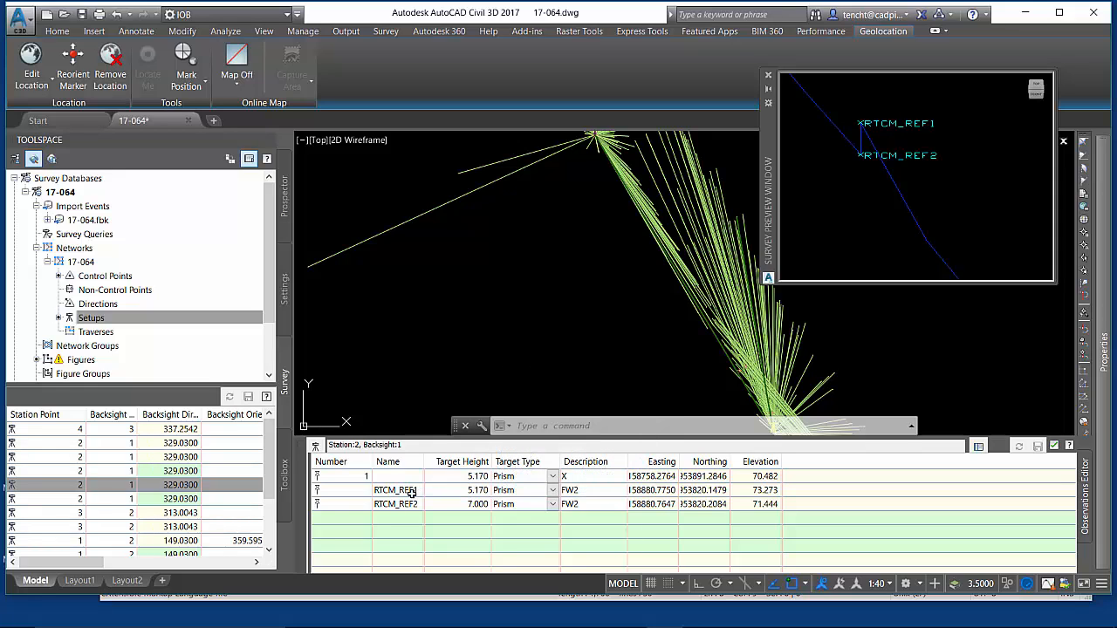
mouse_move(411, 505)
right_click(607, 464)
scroll(635, 532, "down", 3)
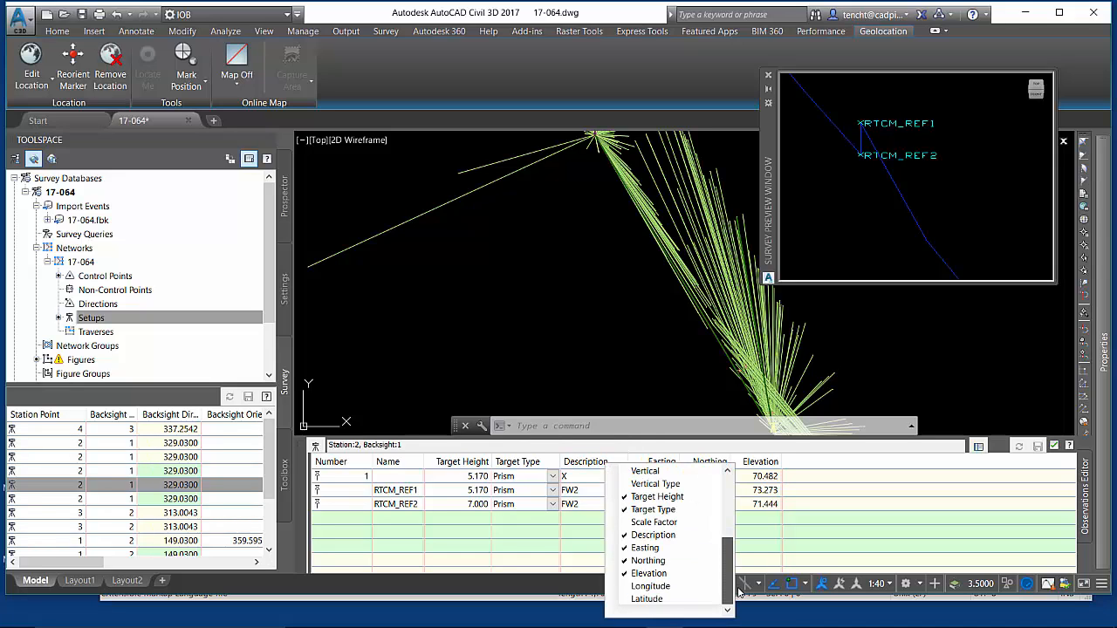
scroll(738, 591, "up", 5)
scroll(740, 591, "down", 5)
scroll(742, 591, "up", 5)
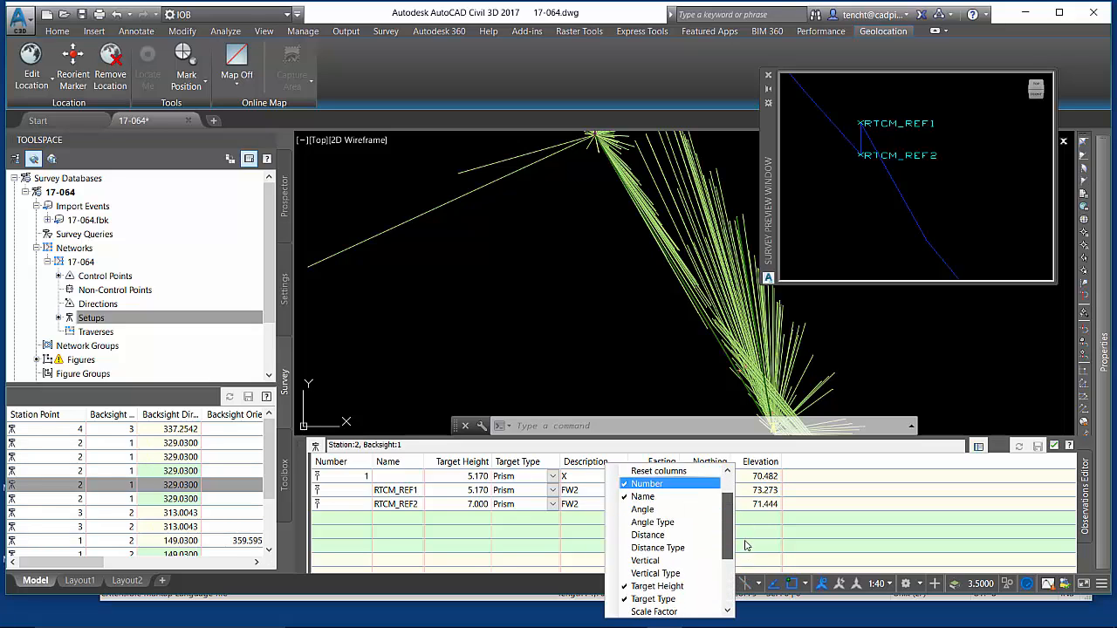
scroll(746, 546, "down", 5)
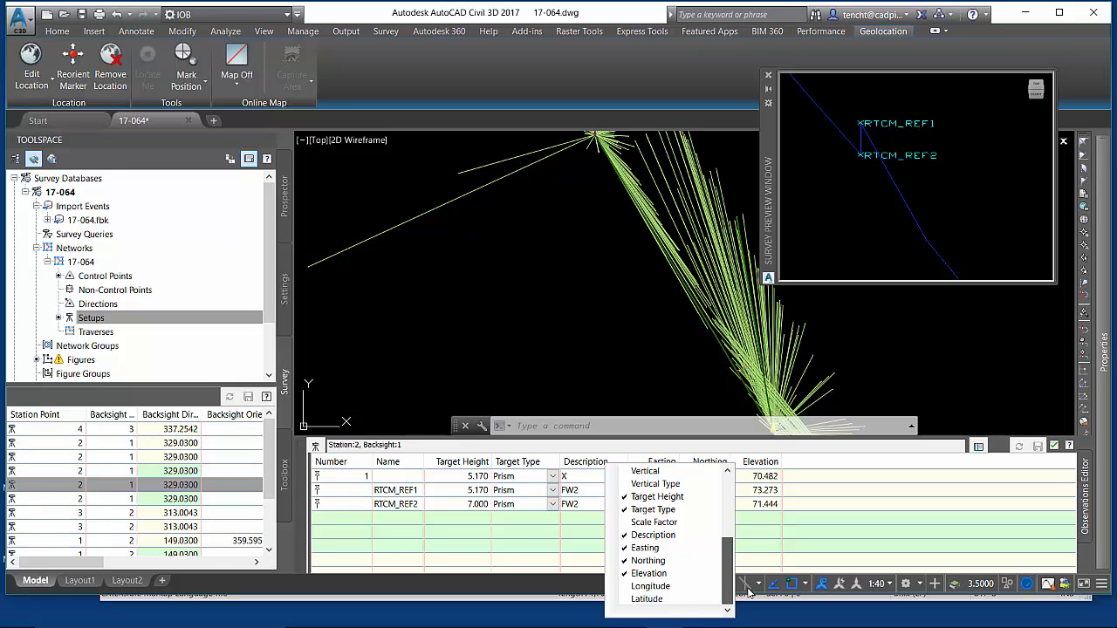
scroll(750, 517, "up", 5)
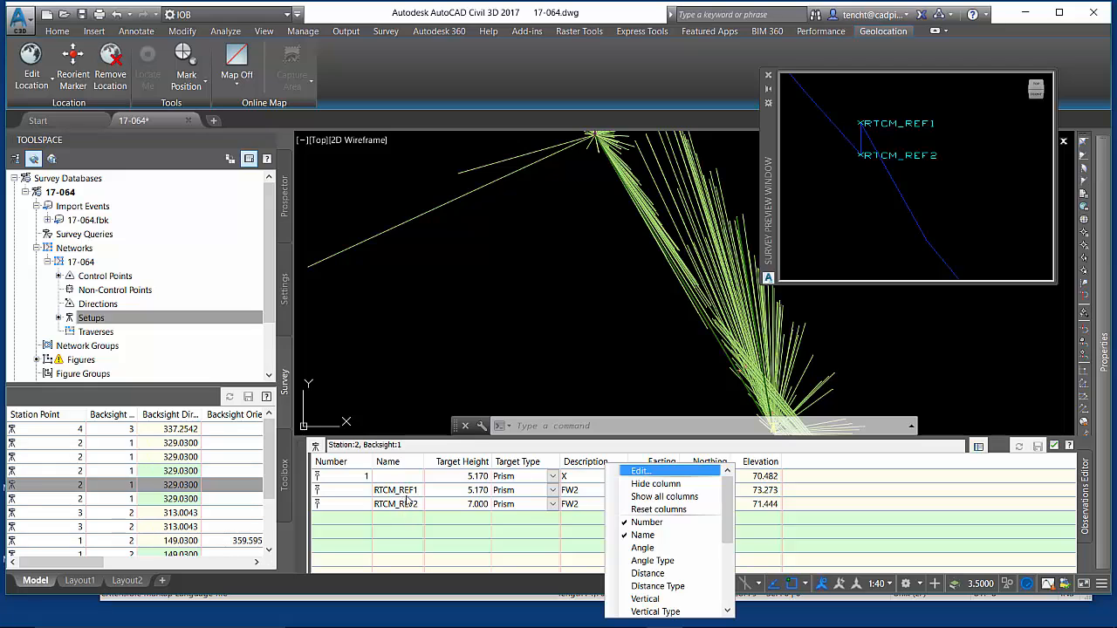
View the observations of the fifth station 2 setup and close the Observations Editor, keeping that setup selected
left_click(12, 498)
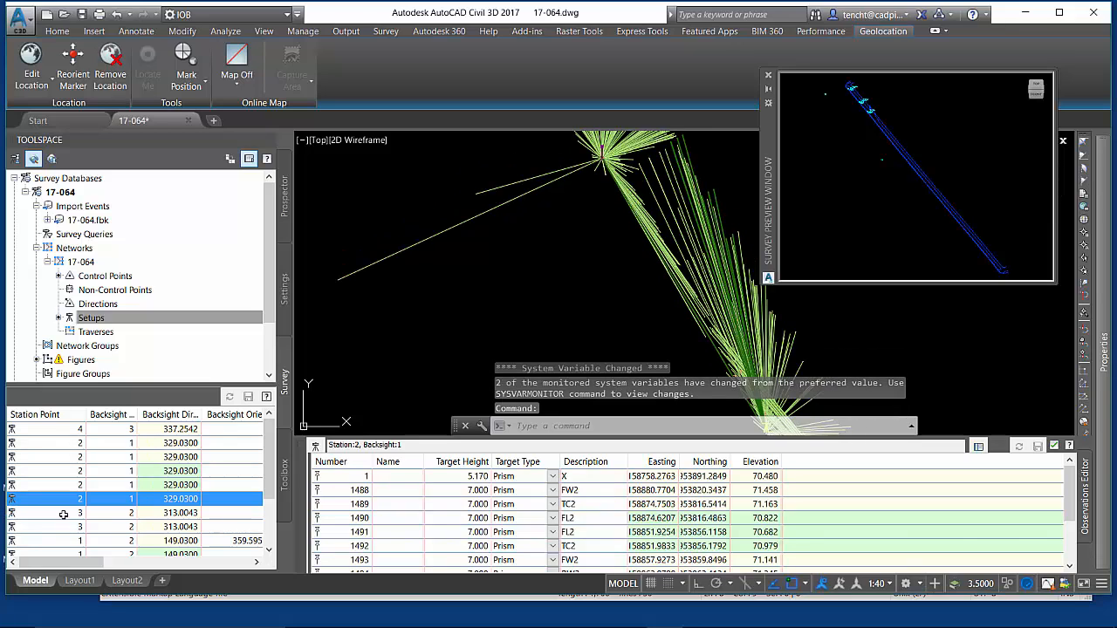
left_click(1054, 446)
left_click(13, 498)
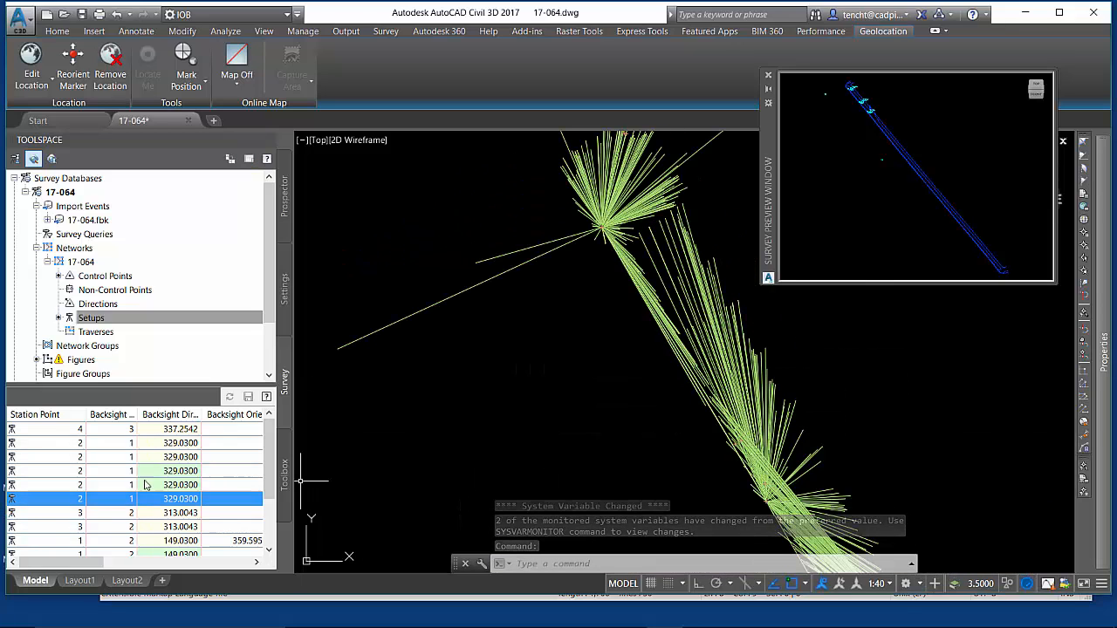
Preview both station 3 setups and inspect the second one's side profile up close
left_click(11, 514)
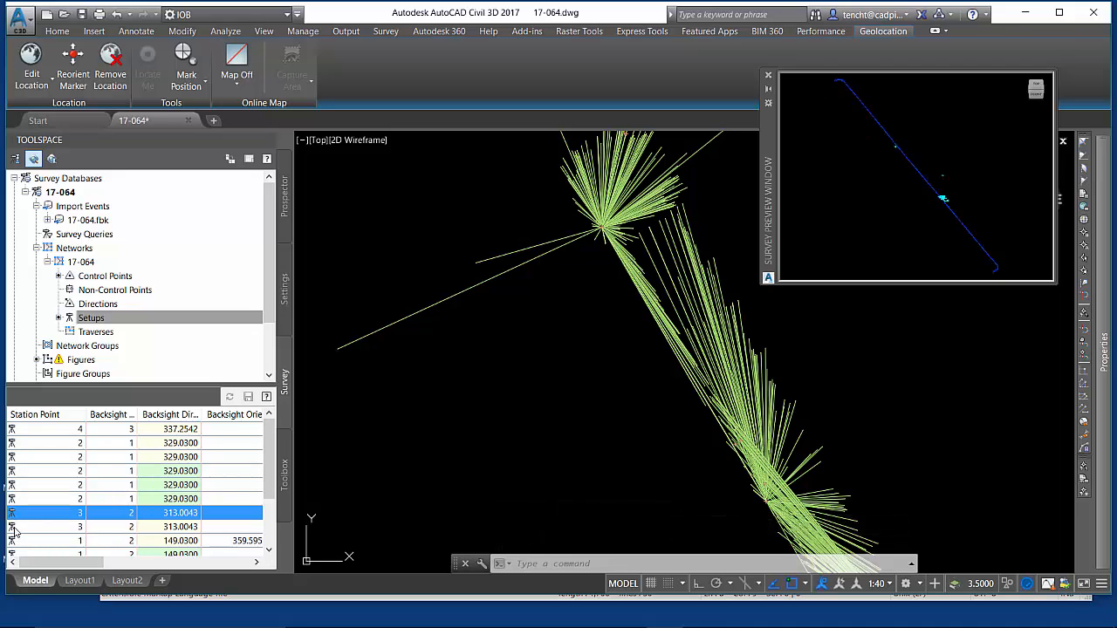
left_click(13, 528)
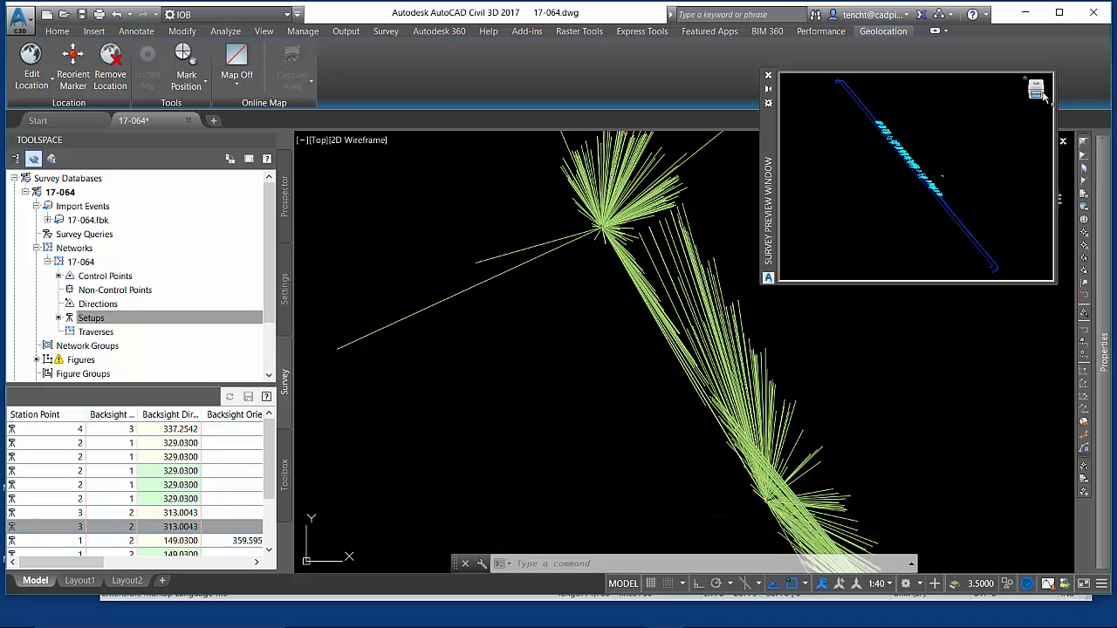
left_click_drag(1045, 96, 932, 212)
scroll(951, 174, "up", 5)
left_click_drag(961, 246, 1056, 199)
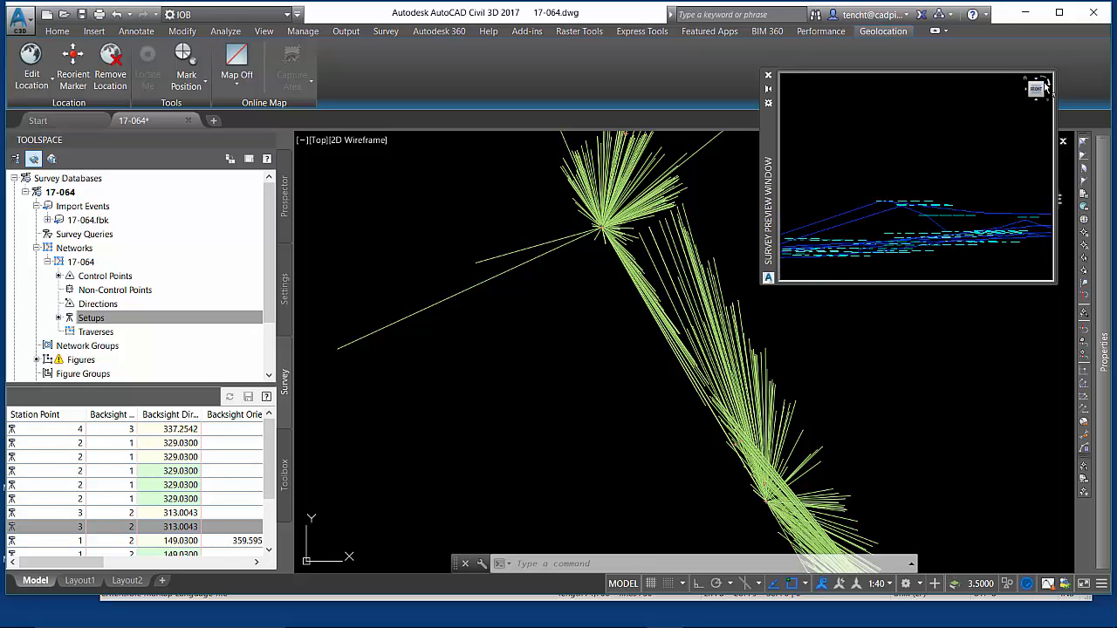
Examine the raised points and linework of the second station 3 setup up close from tilted views
left_click(1045, 82)
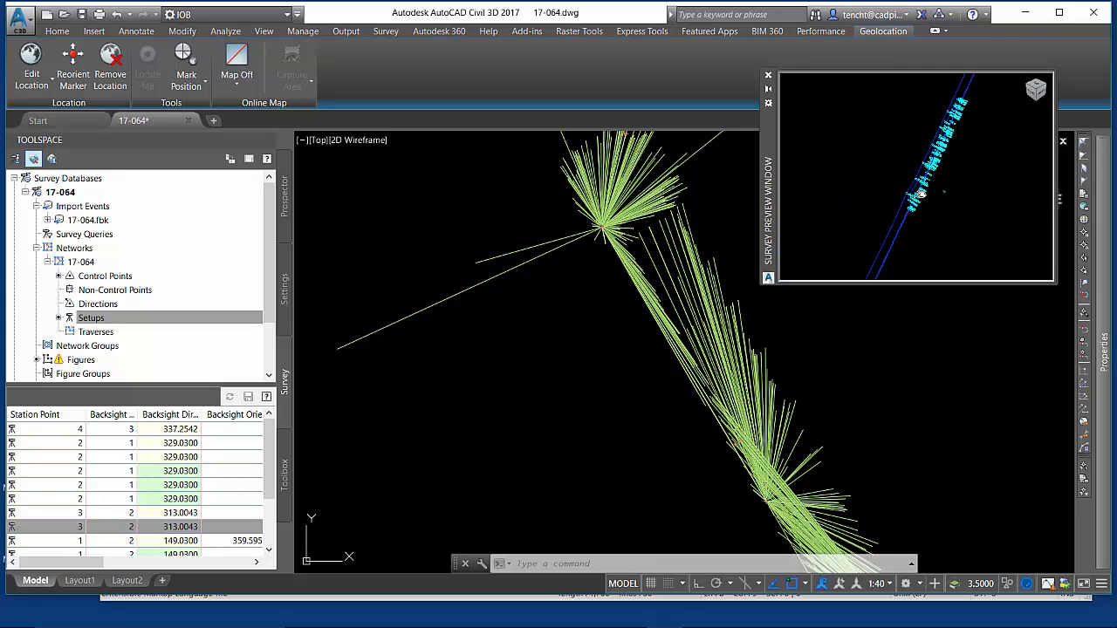
scroll(938, 198, "up", 3)
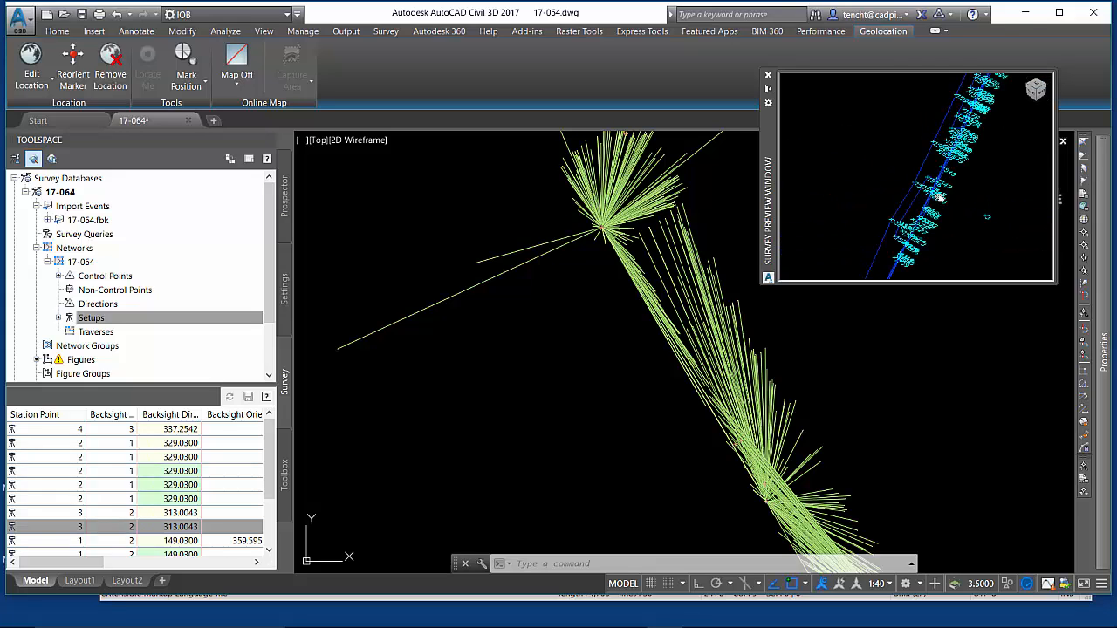
left_click(1041, 96)
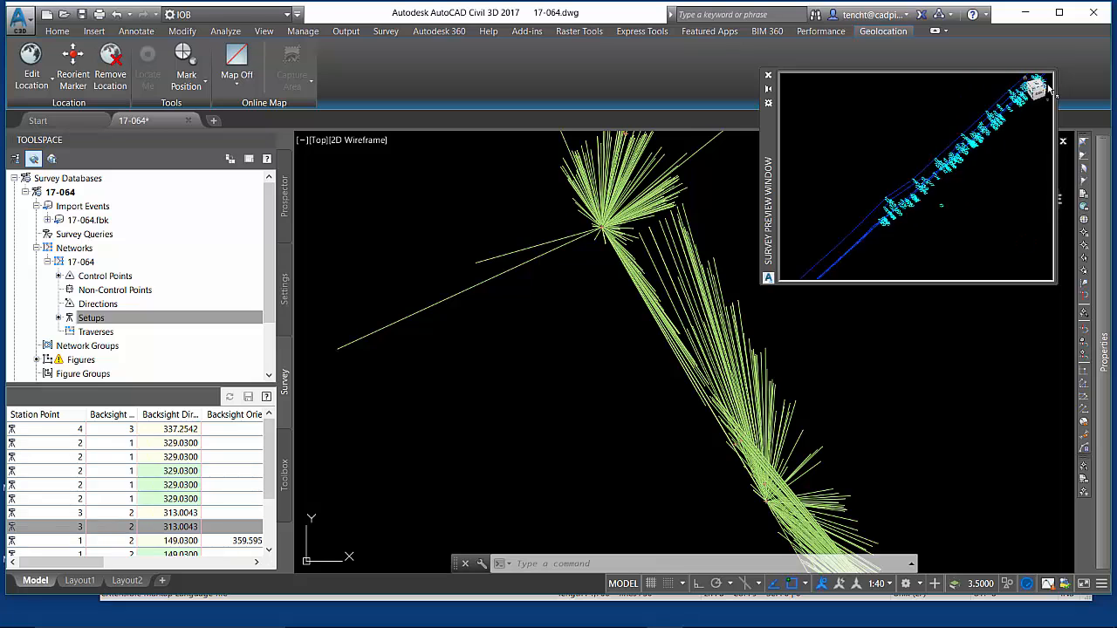
scroll(924, 192, "up", 5)
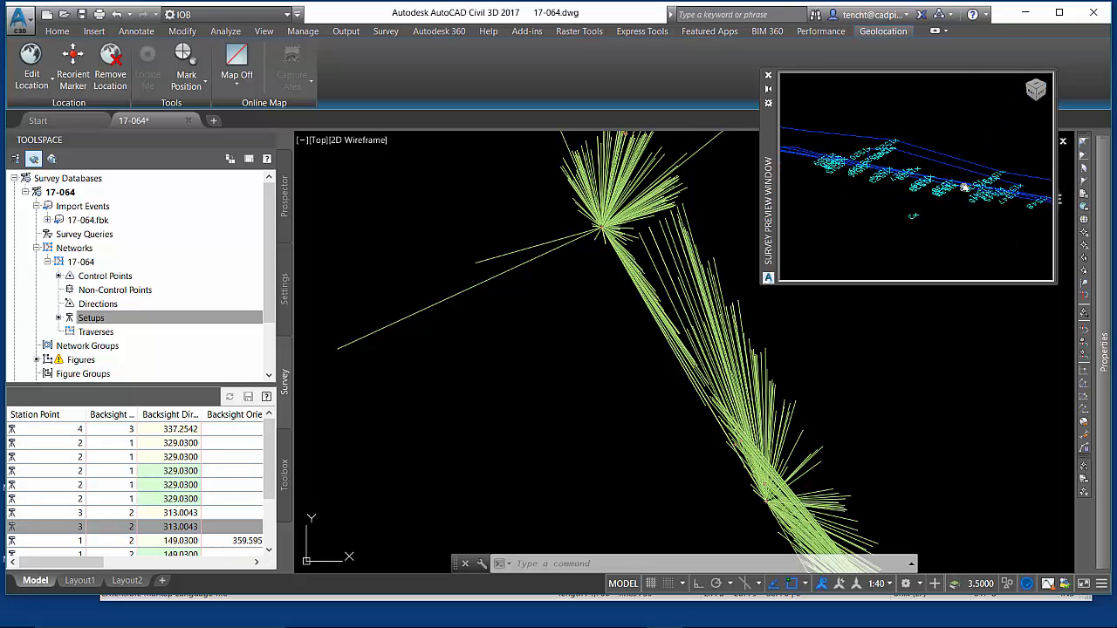
scroll(906, 164, "up", 2)
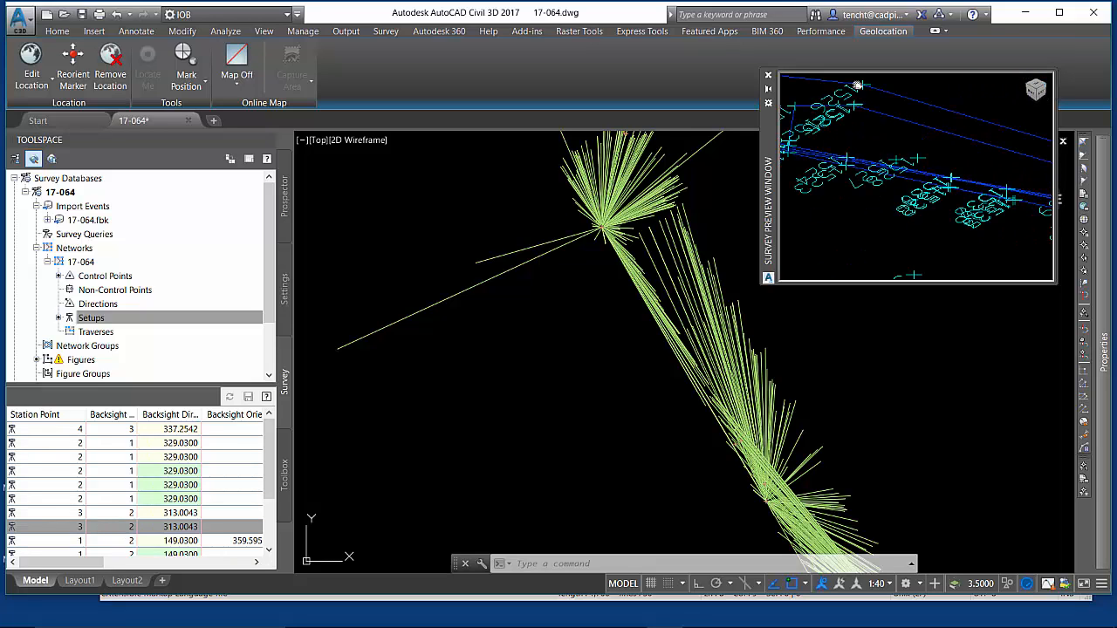
Open the observations of the second station 3 setup and examine the elevations and descriptions of points 1509 to 1527
left_click(26, 526)
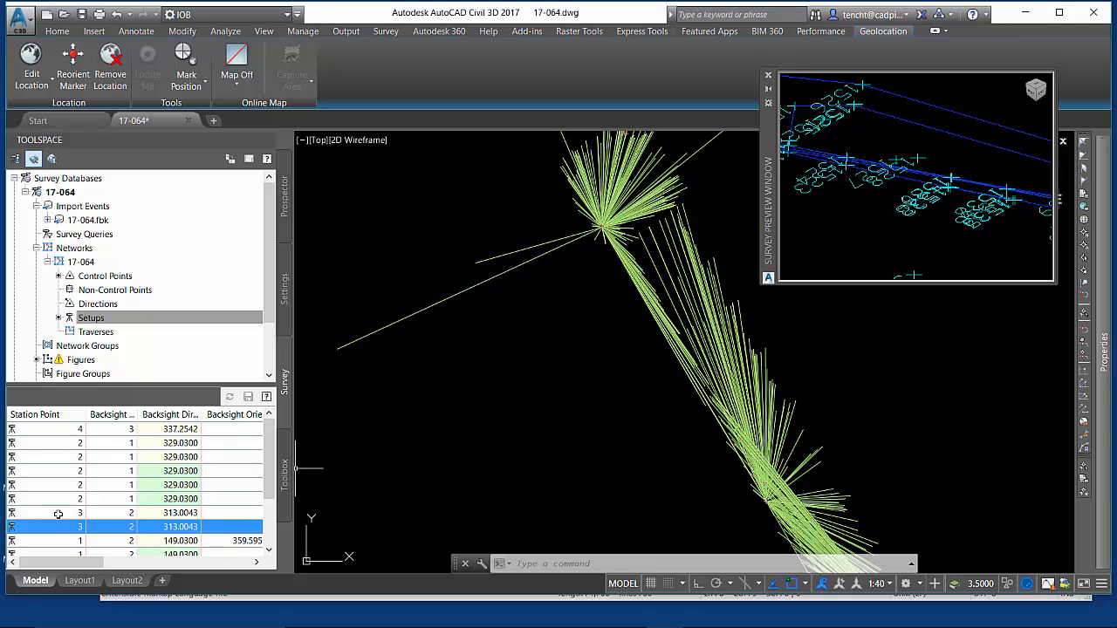
double_click(13, 530)
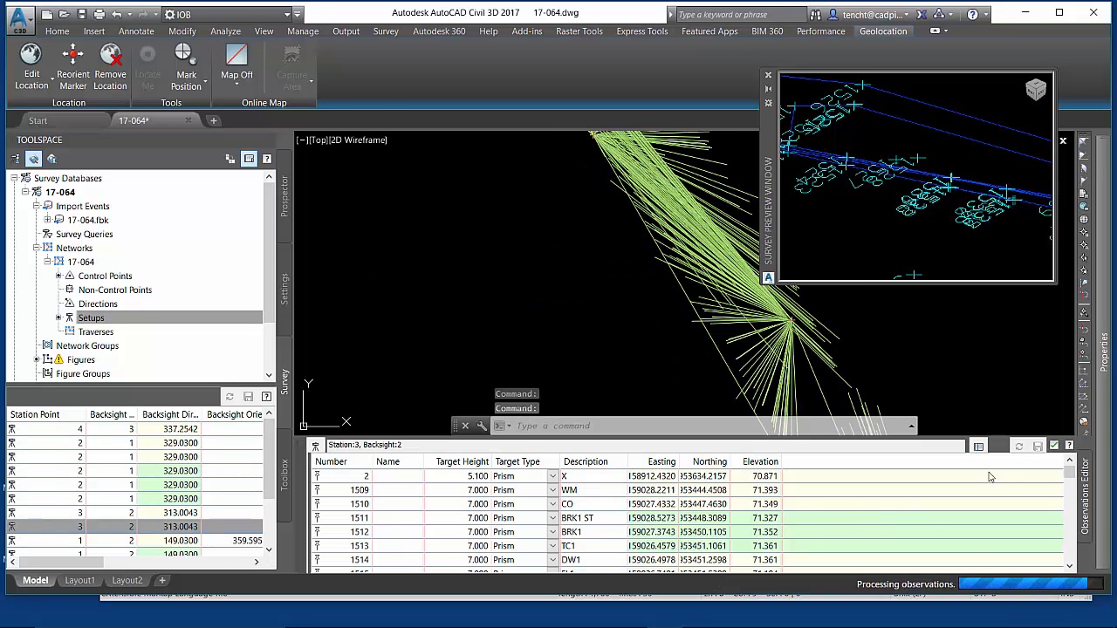
scroll(1070, 476, "down", 1)
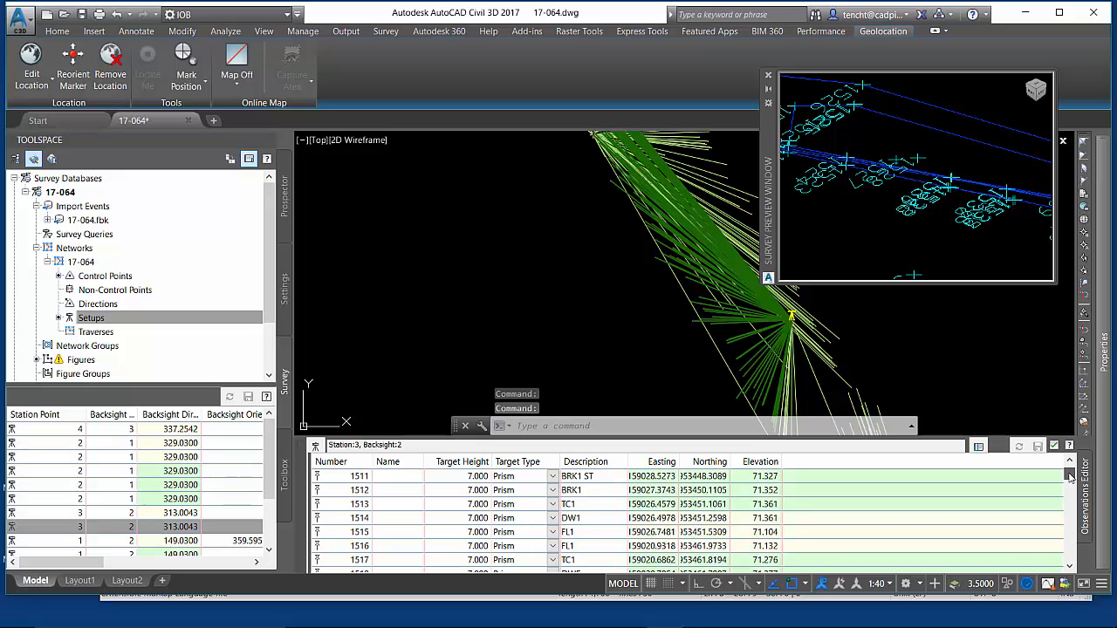
left_click_drag(1069, 474, 1069, 480)
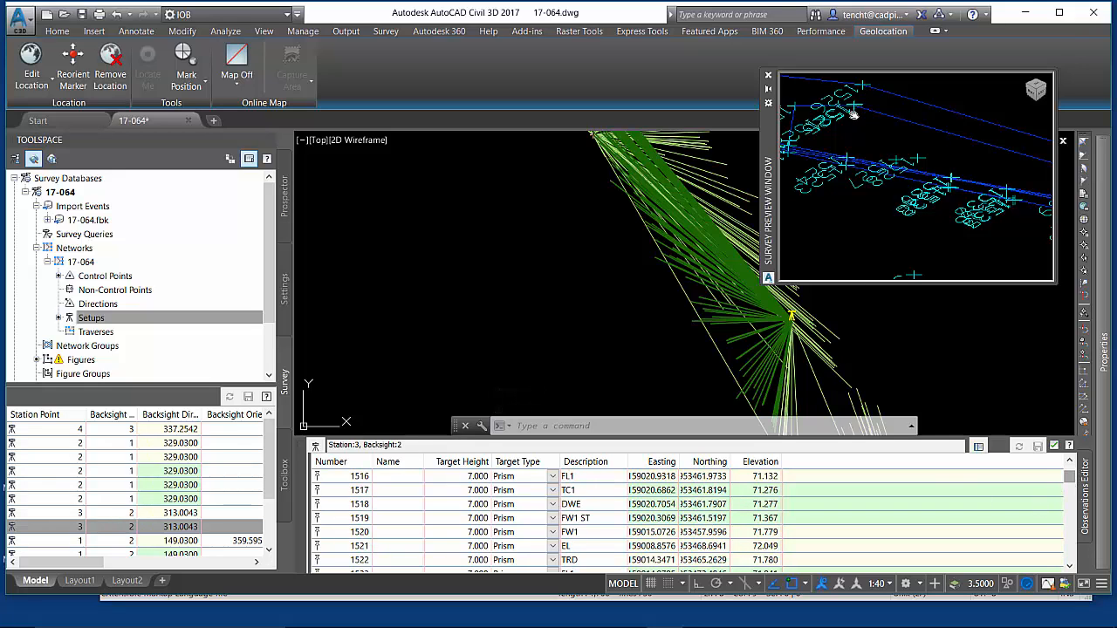
left_click(1070, 566)
left_click(1070, 565)
left_click(1070, 566)
left_click(1070, 565)
left_click(1070, 566)
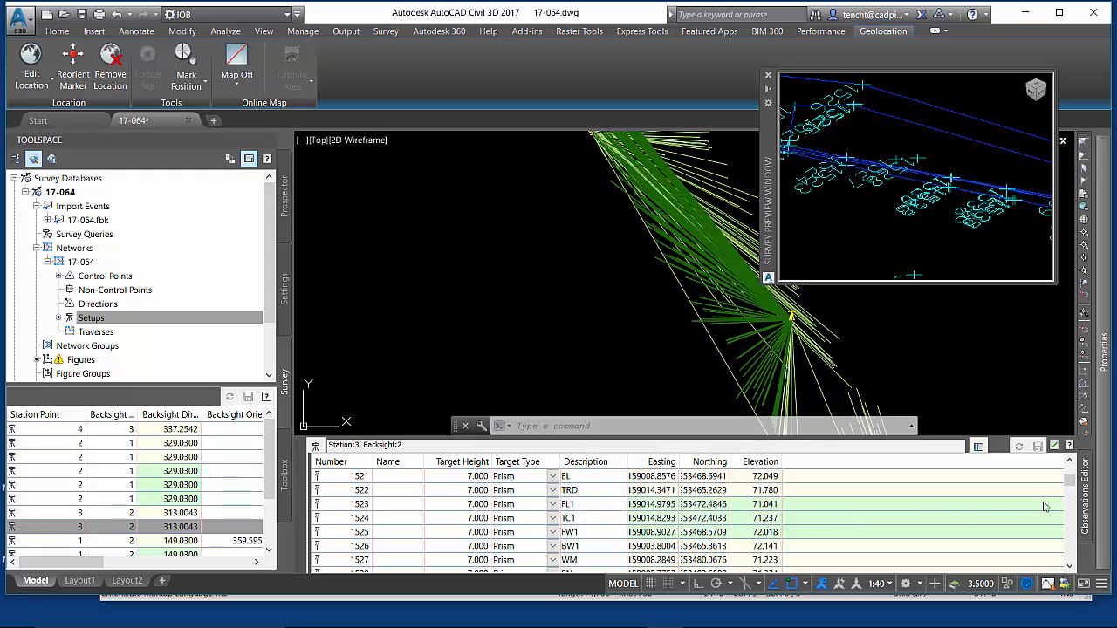
left_click(1069, 459)
left_click(1069, 460)
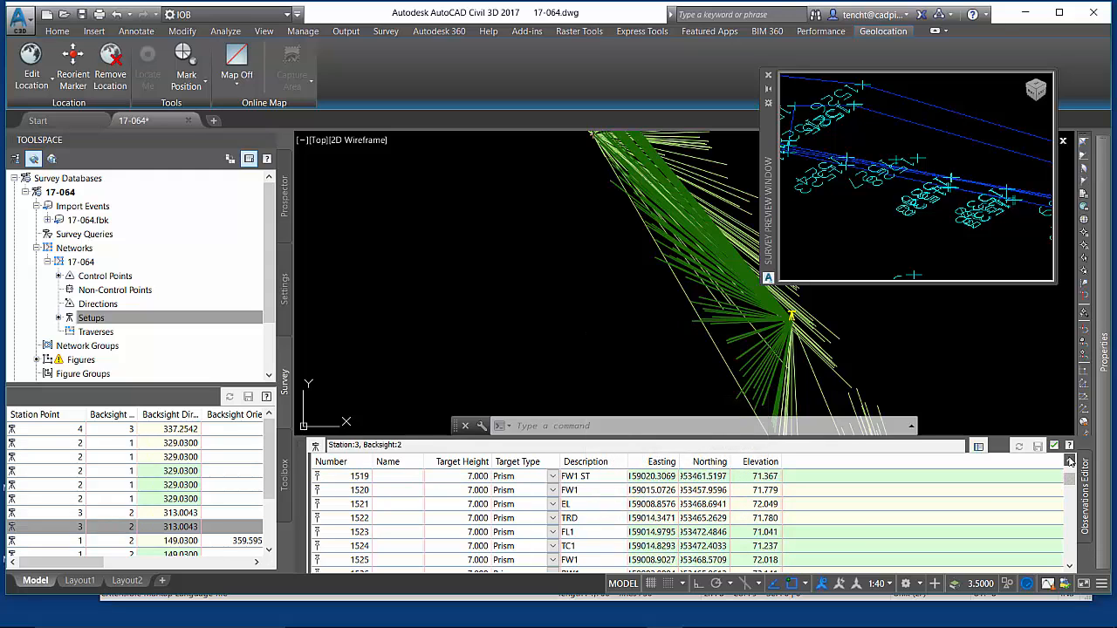
left_click(1069, 460)
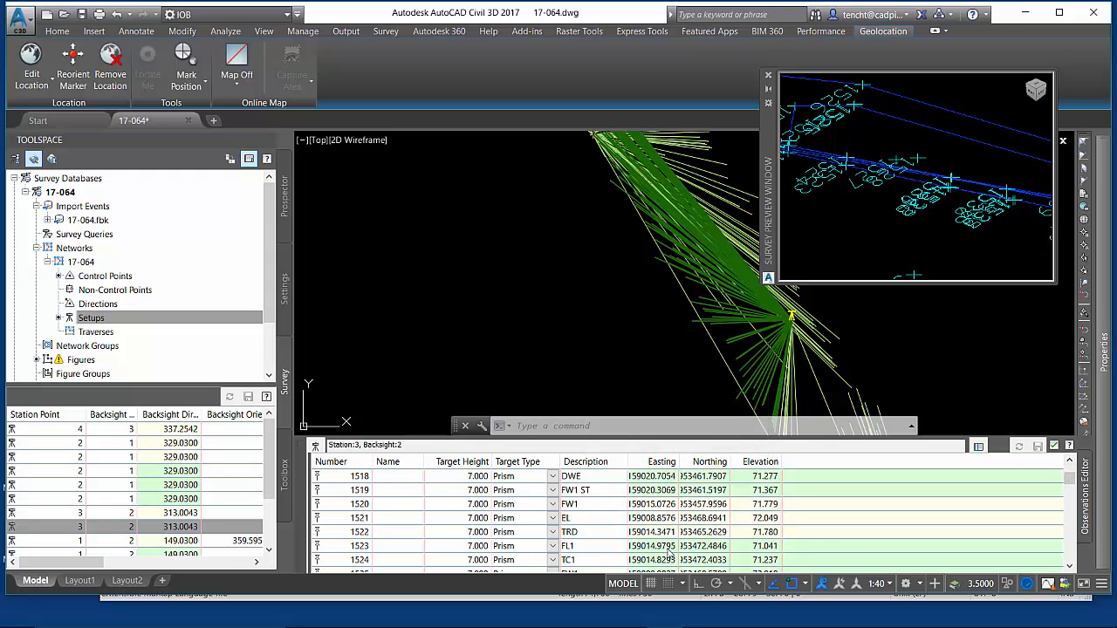
mouse_move(668, 551)
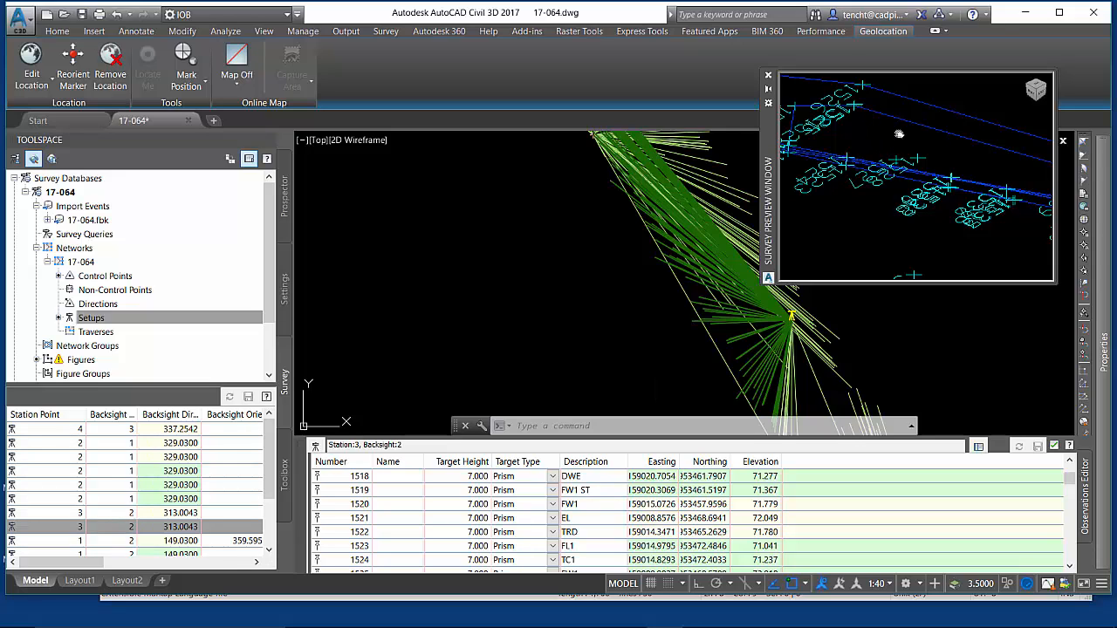
Preview the six station 1 setups one after another in side view to check their elevation profiles
left_click(1035, 96)
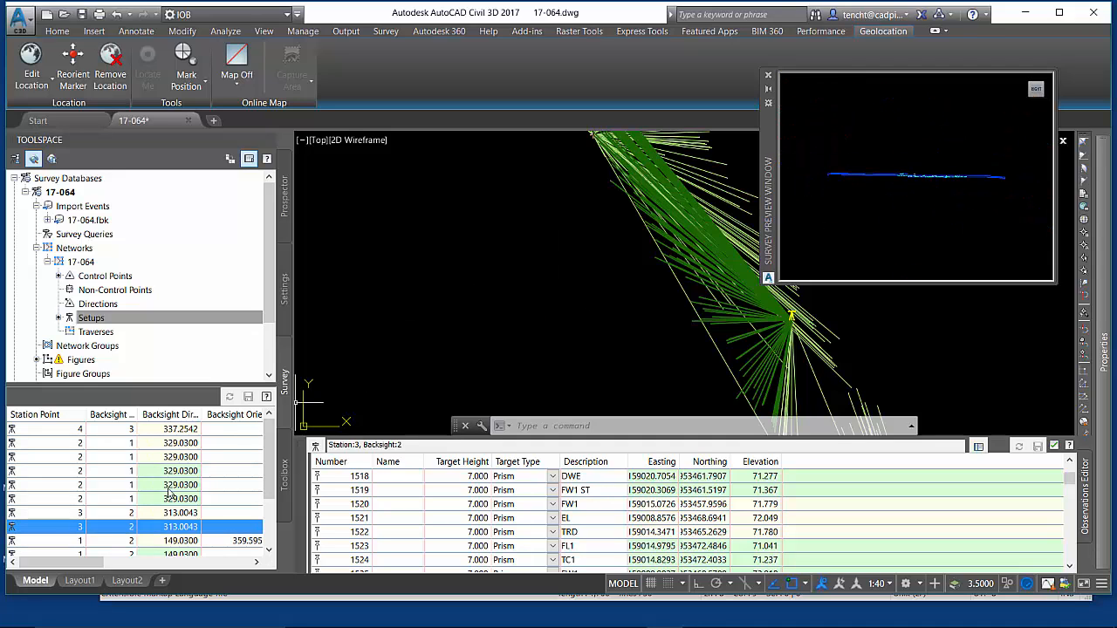
left_click(11, 541)
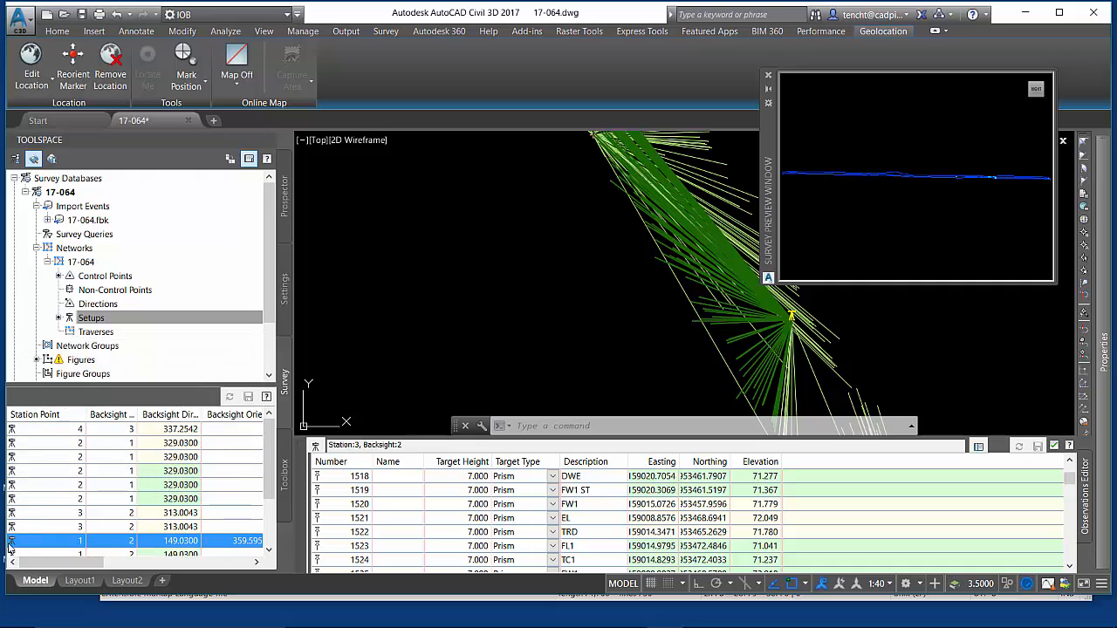
left_click(11, 555)
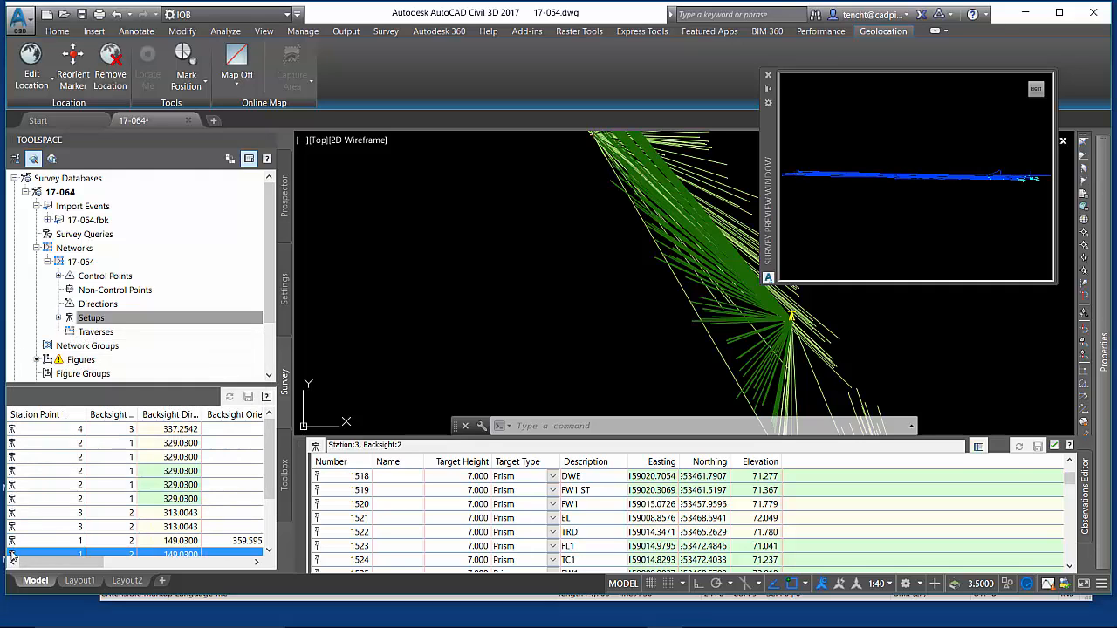
left_click_drag(268, 486, 268, 512)
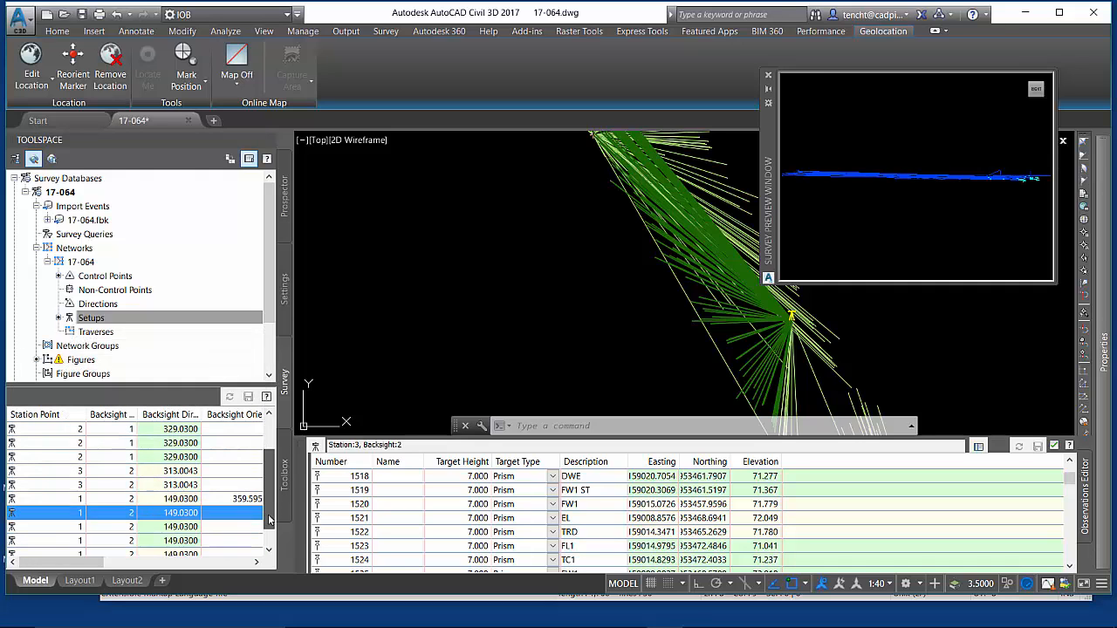
left_click(9, 527)
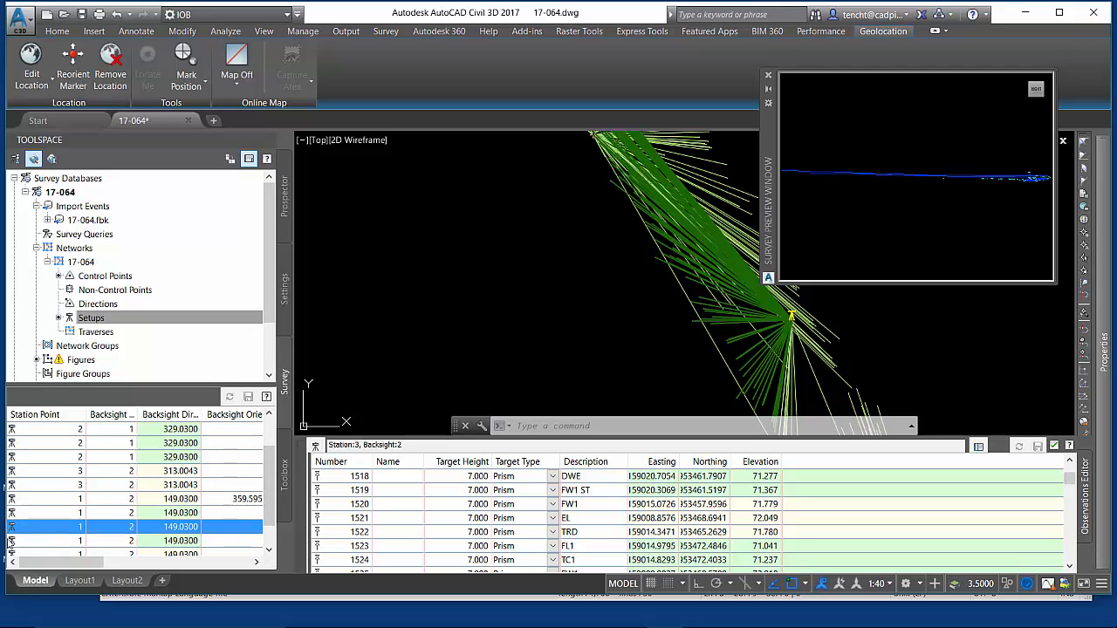
left_click(9, 540)
left_click(12, 554)
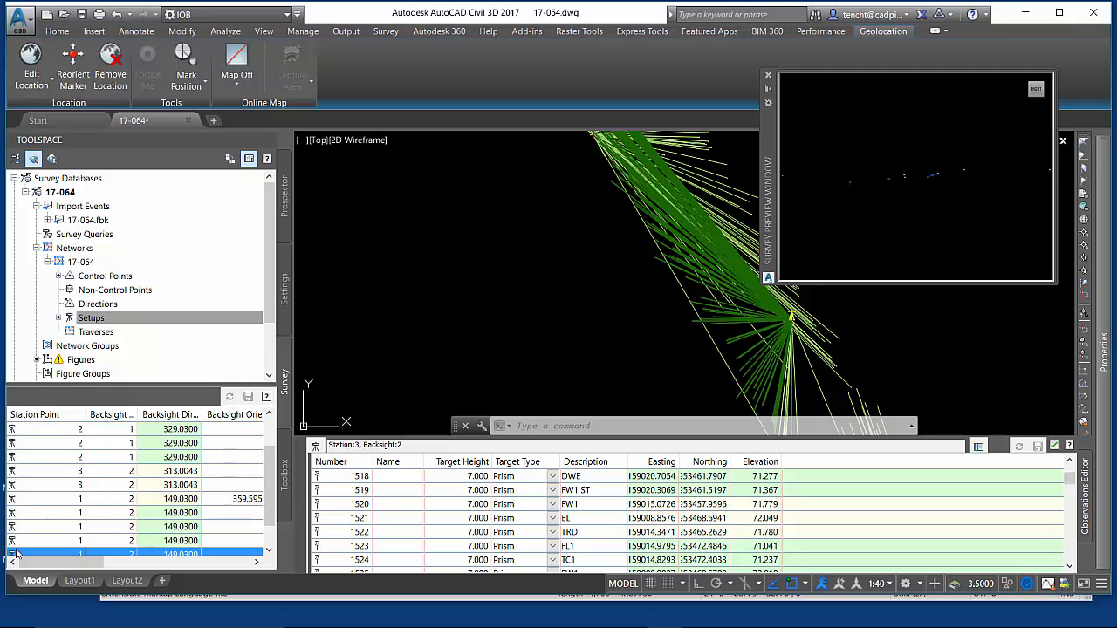
left_click(11, 554)
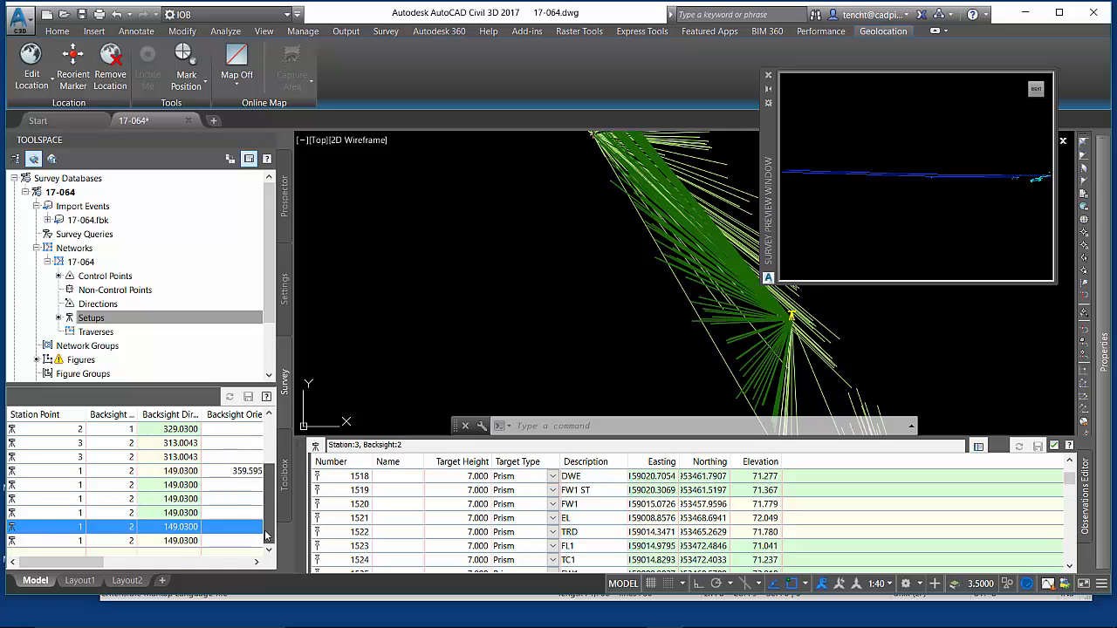
left_click(10, 541)
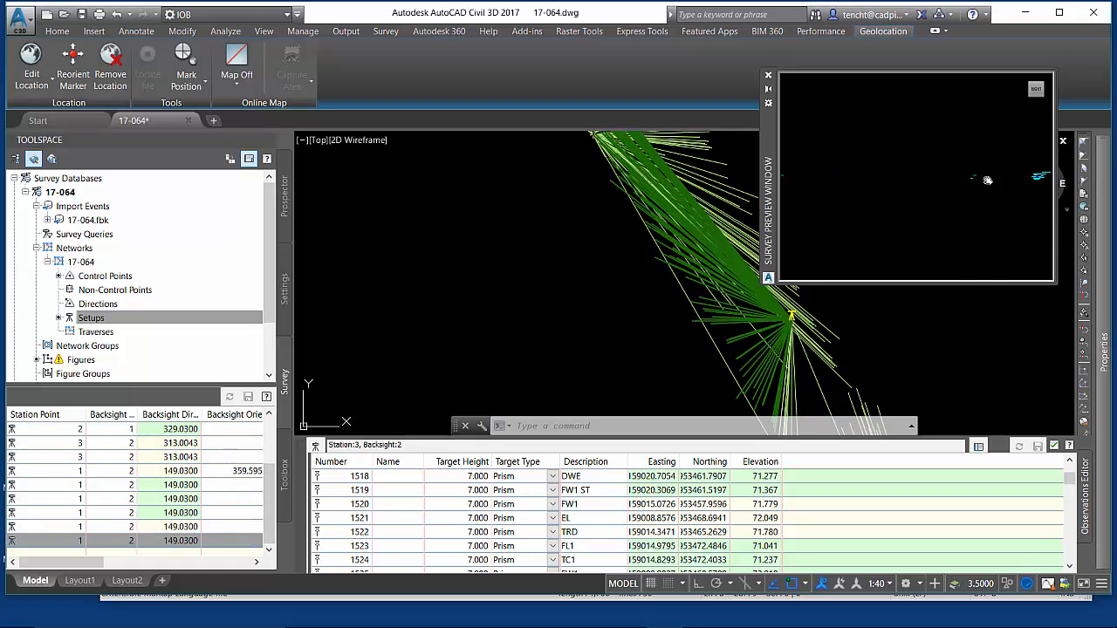
scroll(271, 443, "up", 2)
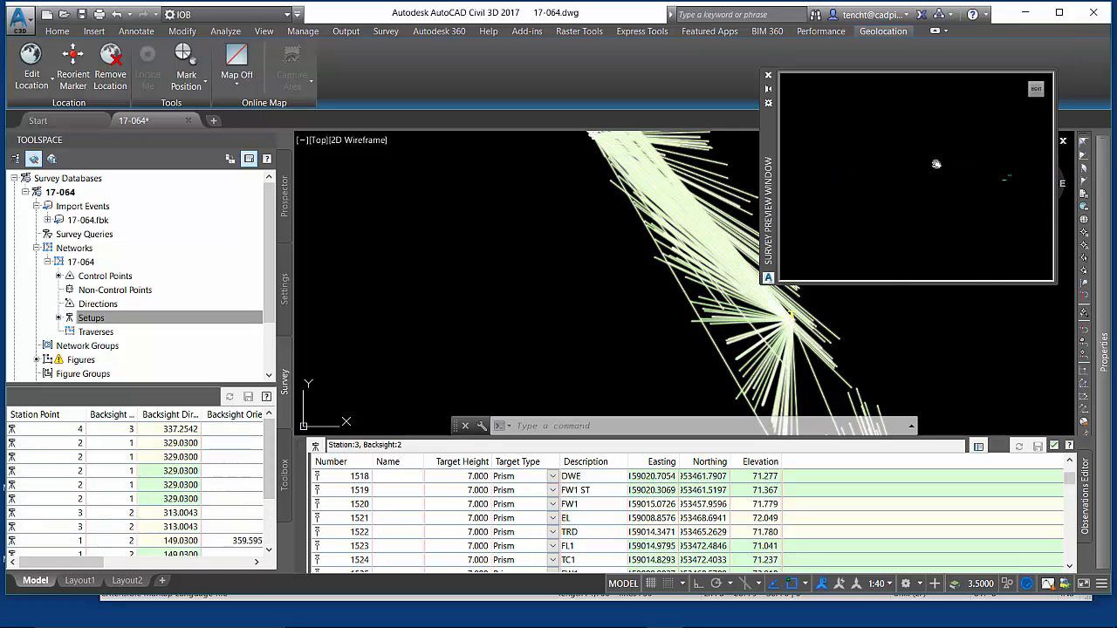
Close the survey preview window and the Observations Editor
left_click(768, 75)
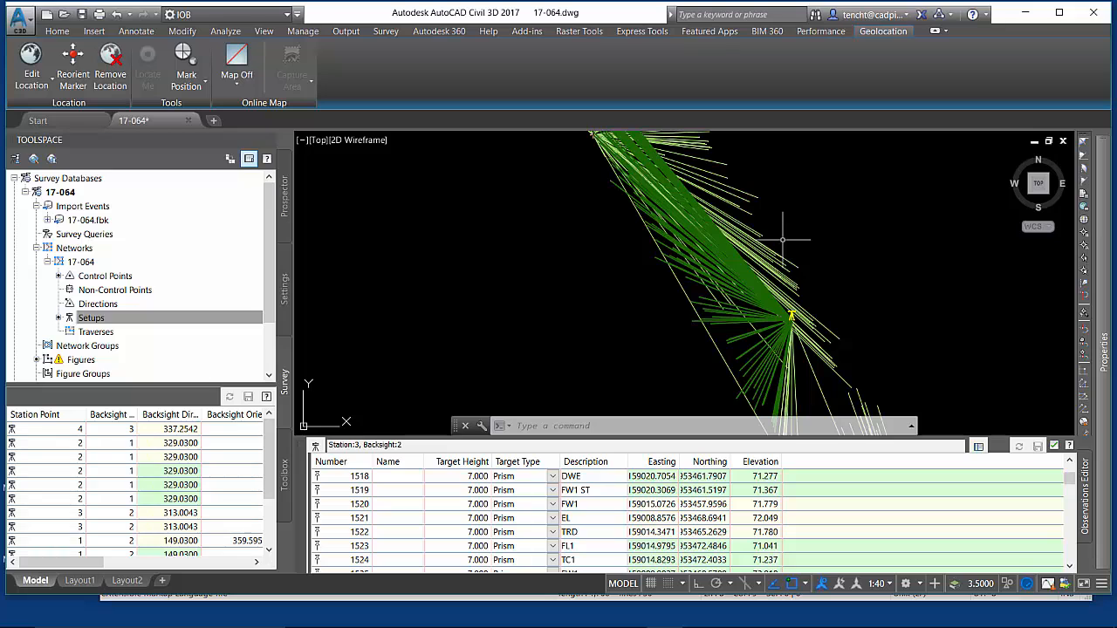
mouse_move(1103, 349)
left_click(1054, 446)
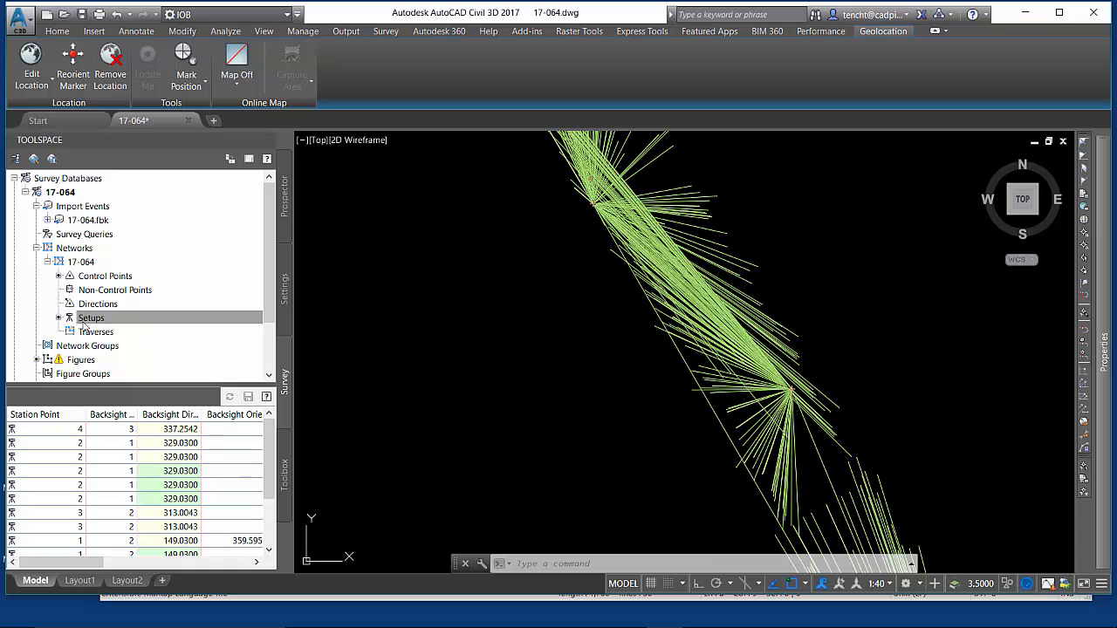
List the survey figures, collapse the 17-064 network, and browse the figure list down to the CRN figures
left_click(78, 361)
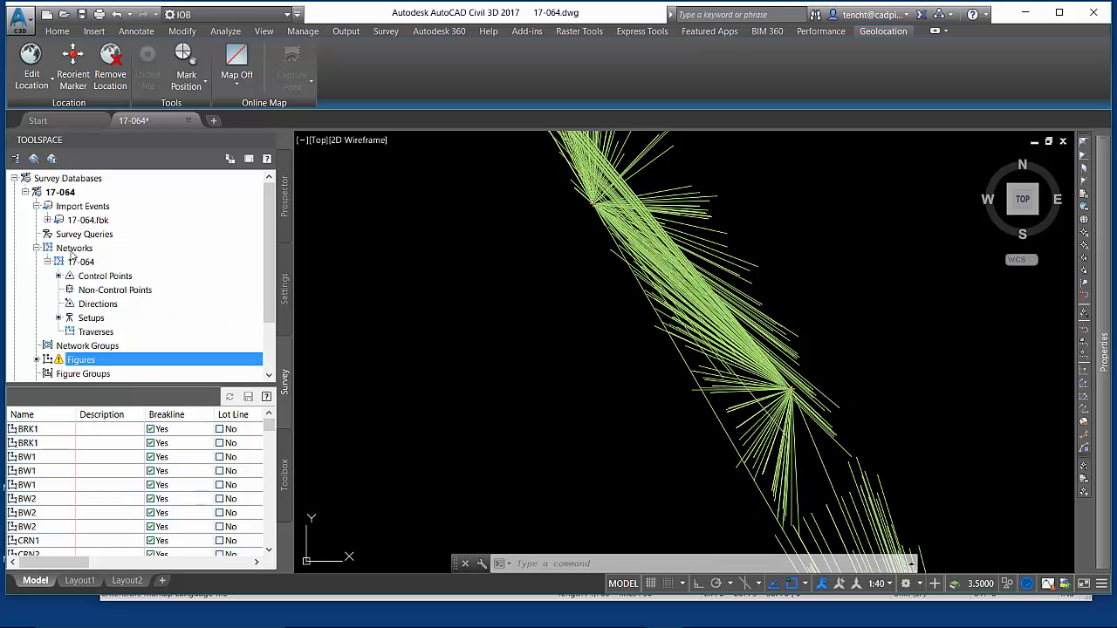
left_click(48, 263)
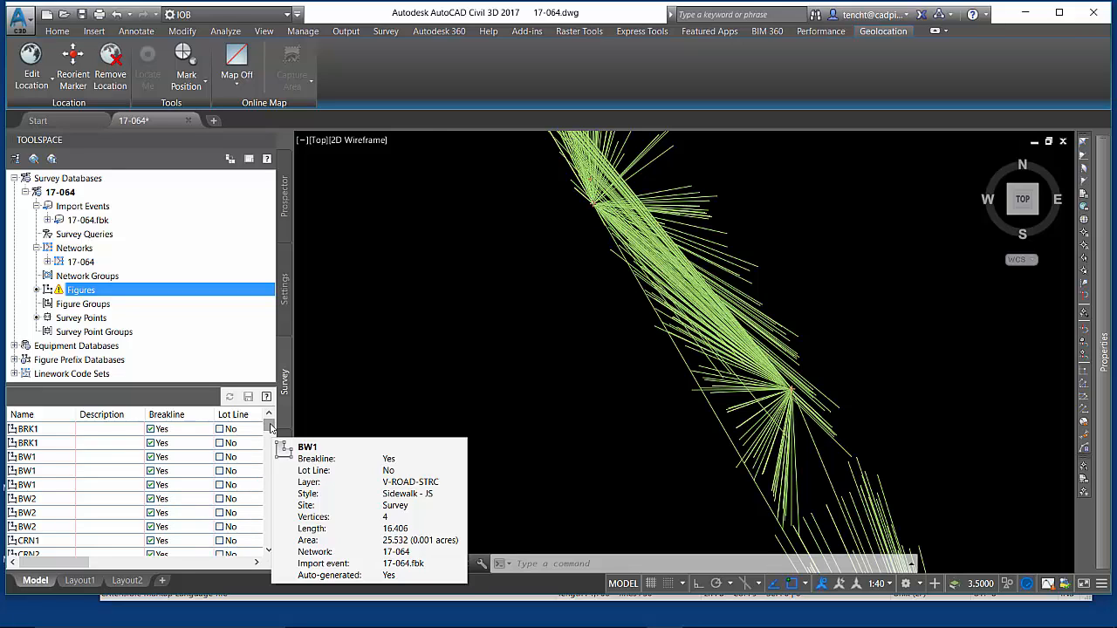
left_click_drag(270, 426, 268, 435)
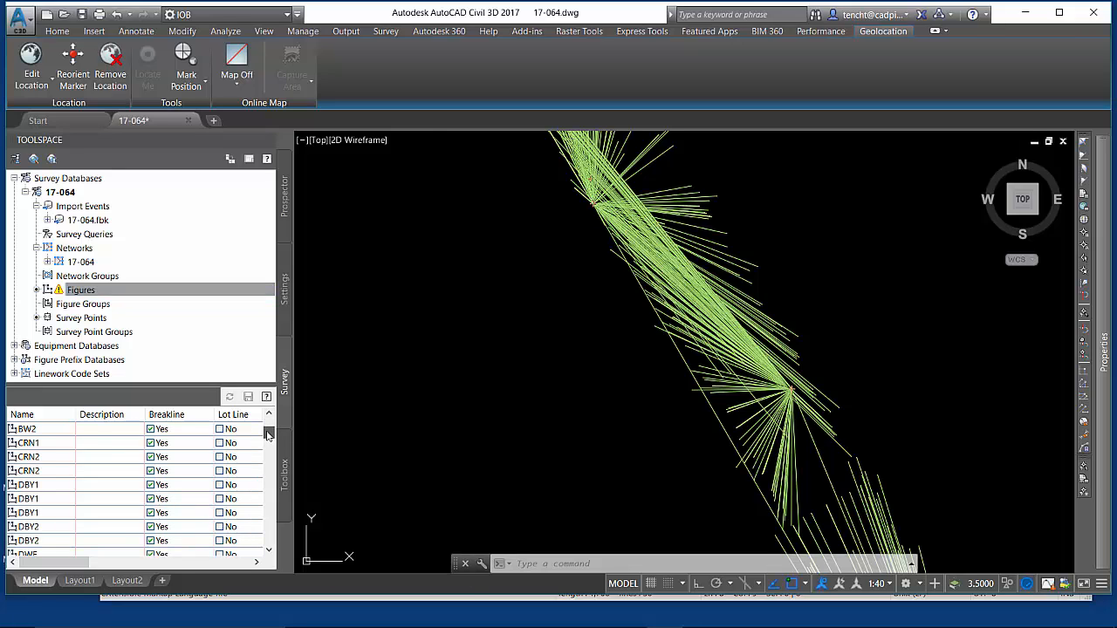
Turn the survey preview back on and preview the first CRN2 figure and the CRN1 figure
left_click(33, 160)
left_click(12, 457)
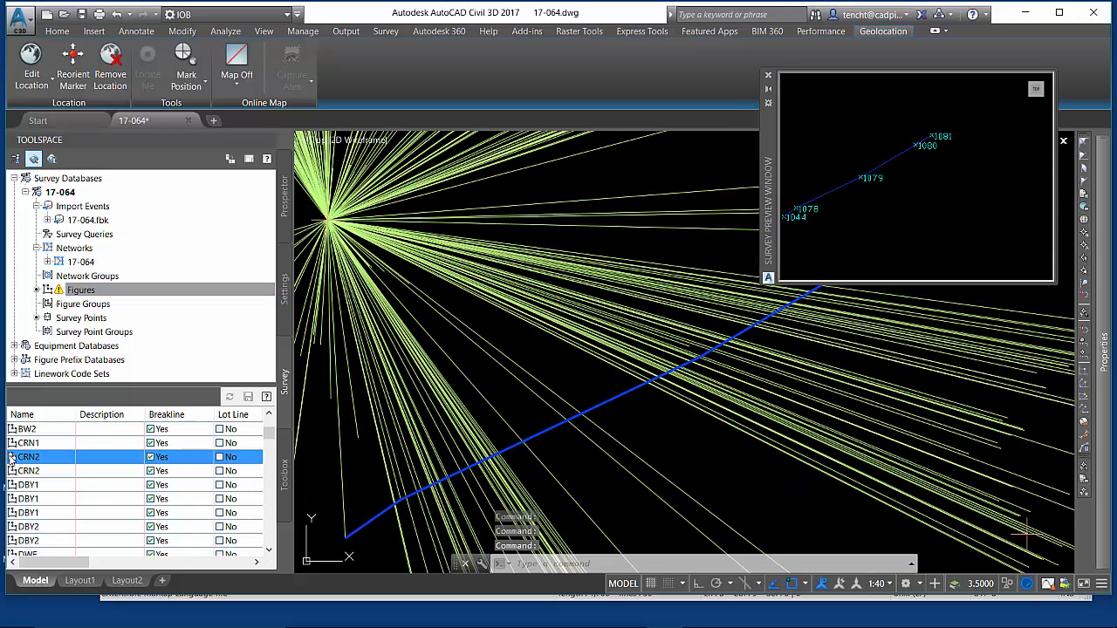
left_click(11, 443)
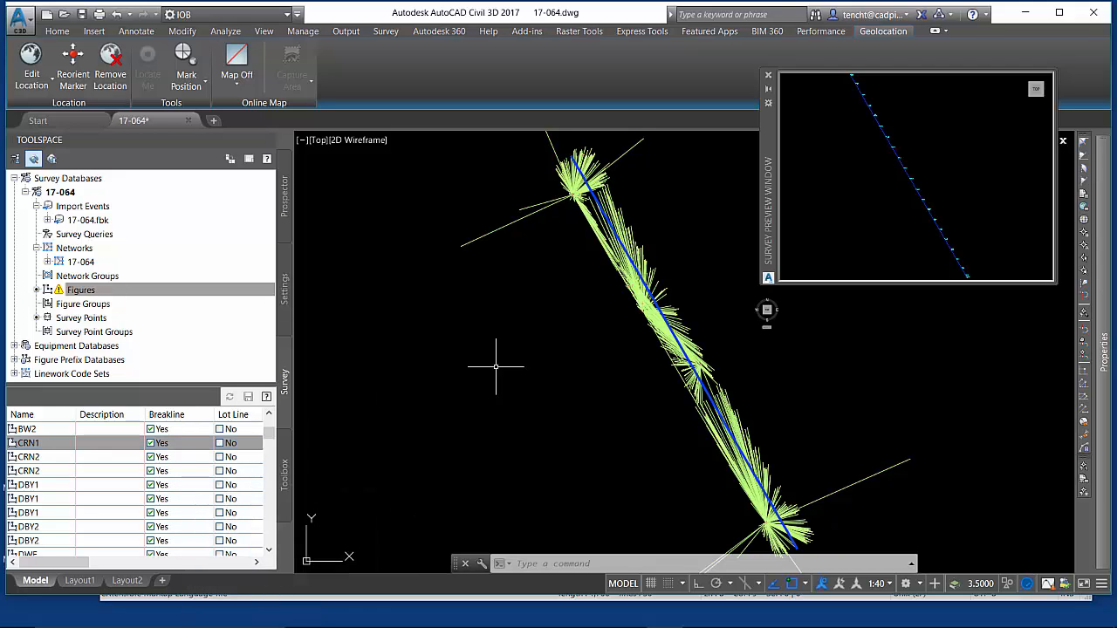
Review the CRN1 figure's properties and vertex elevations, and close them without changes
right_click(12, 444)
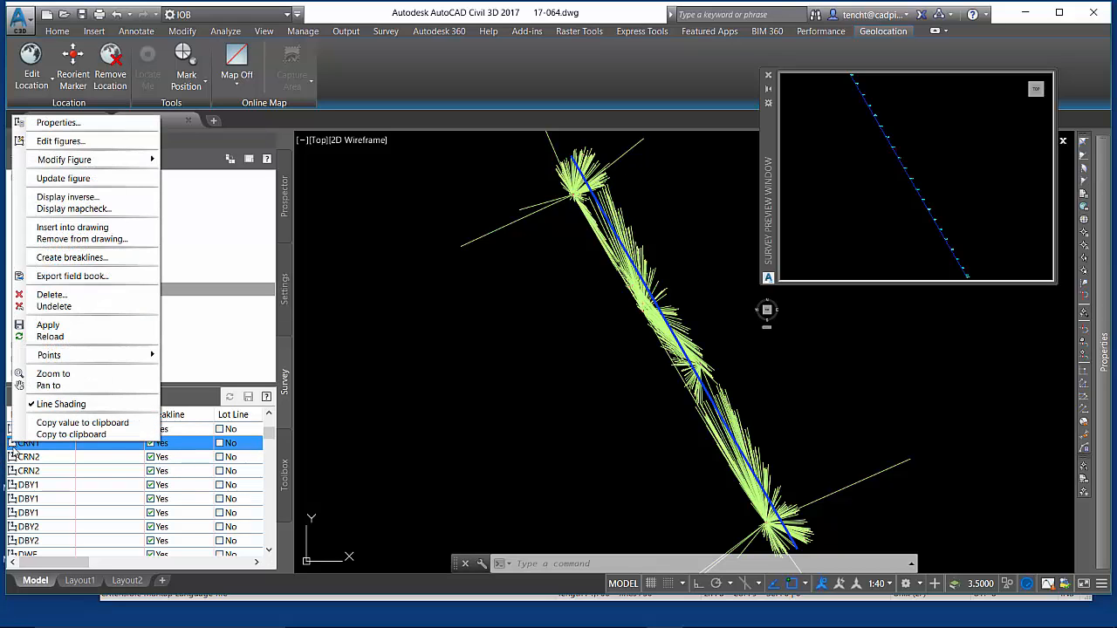
left_click(60, 123)
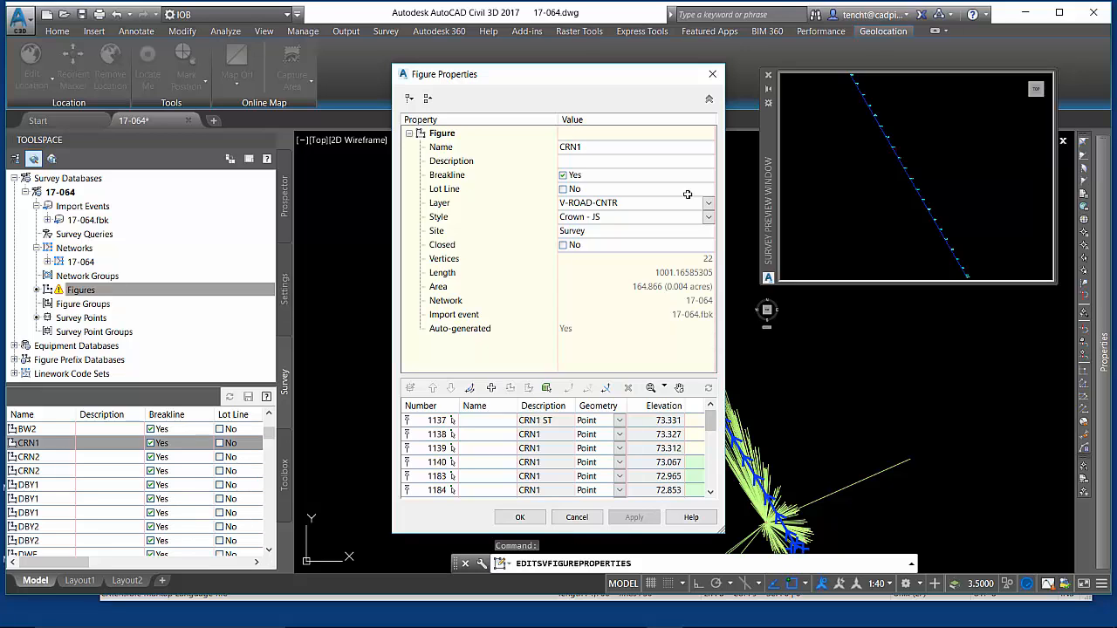
left_click(567, 519)
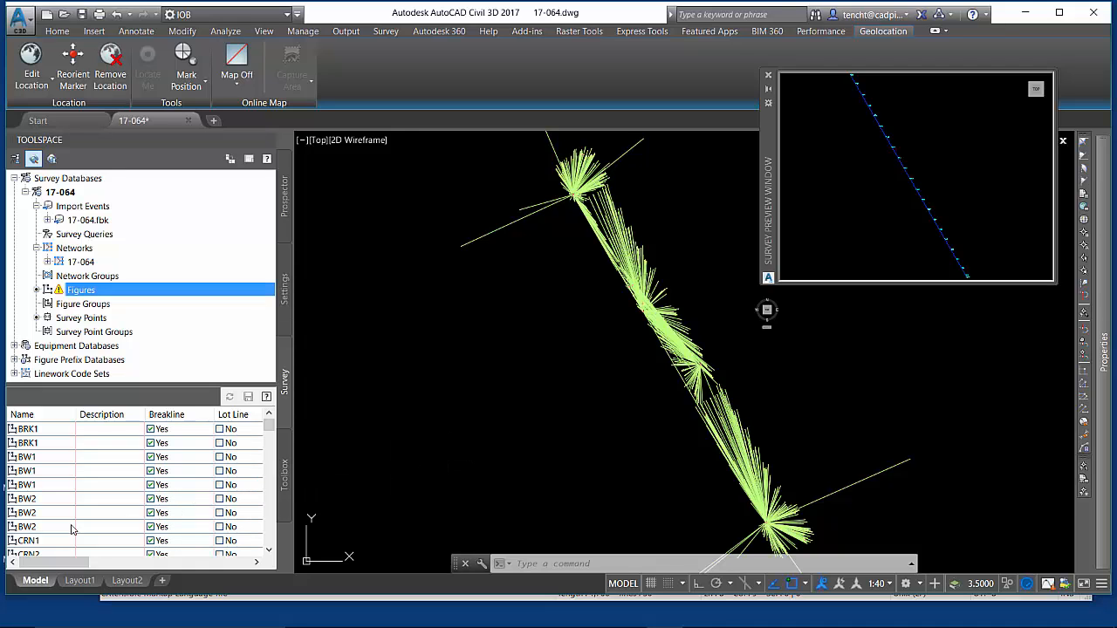
Open the CRN1 figure in the Figures Editor and review its inverse report
right_click(21, 541)
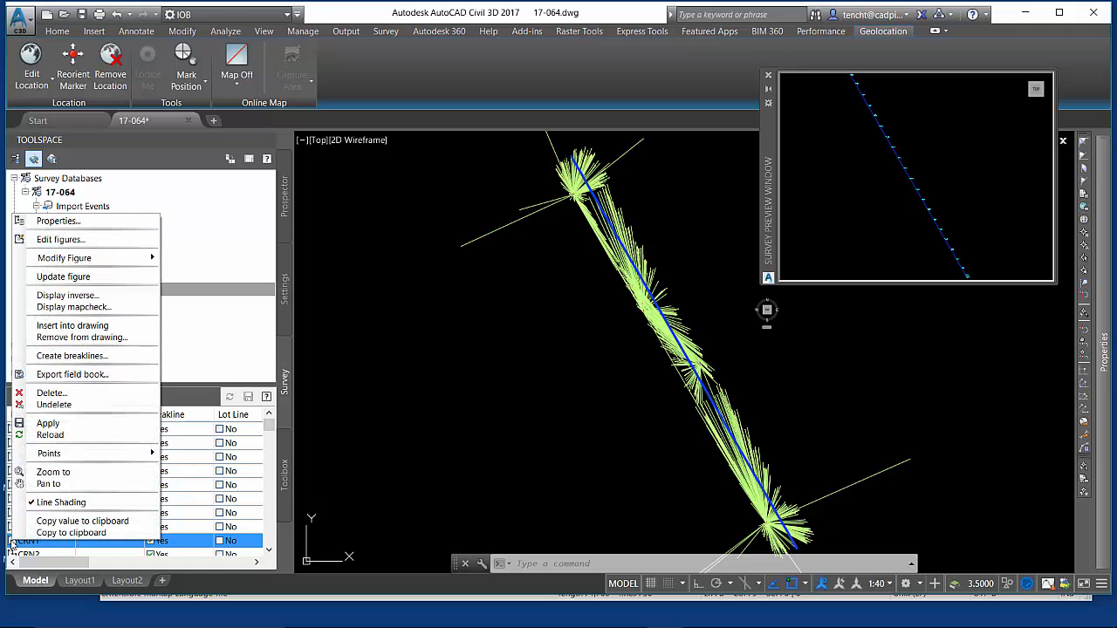
left_click(63, 241)
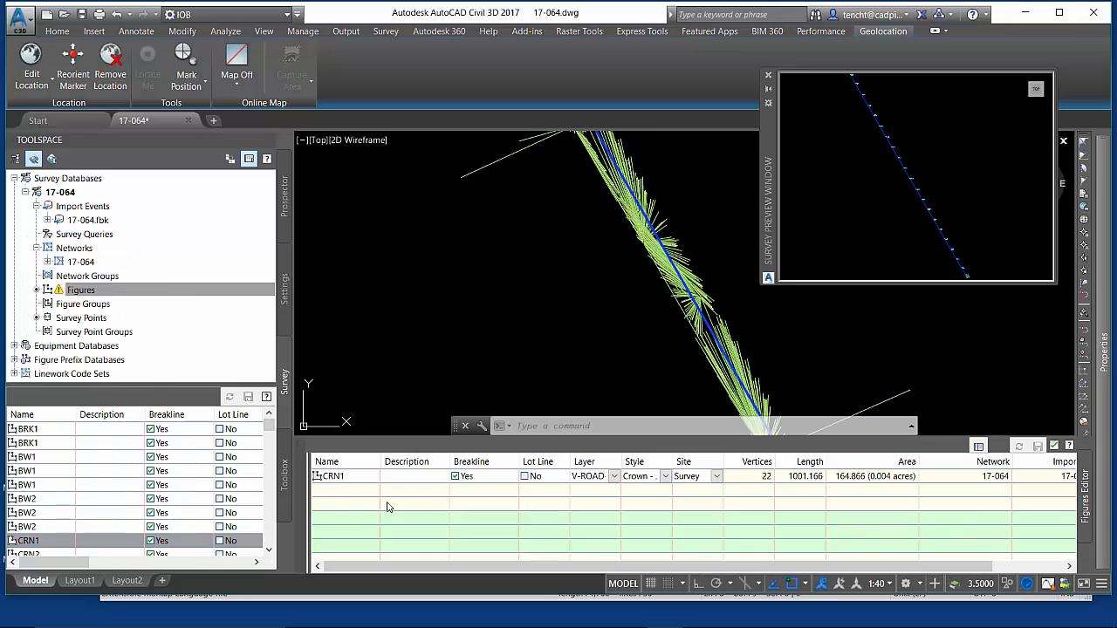
left_click(320, 478)
right_click(321, 478)
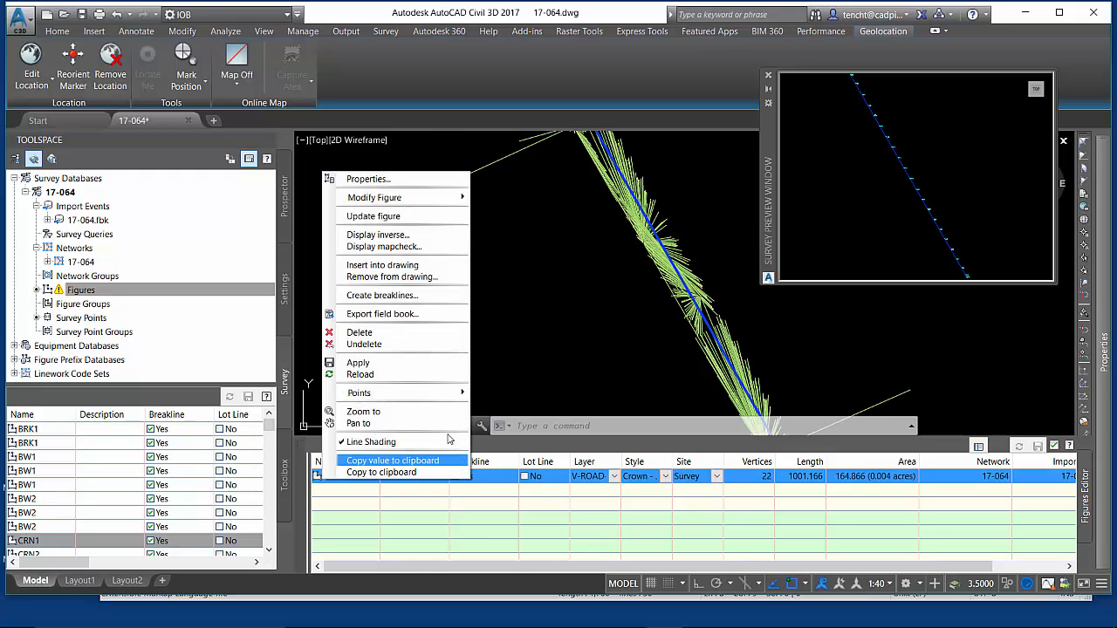
left_click(380, 235)
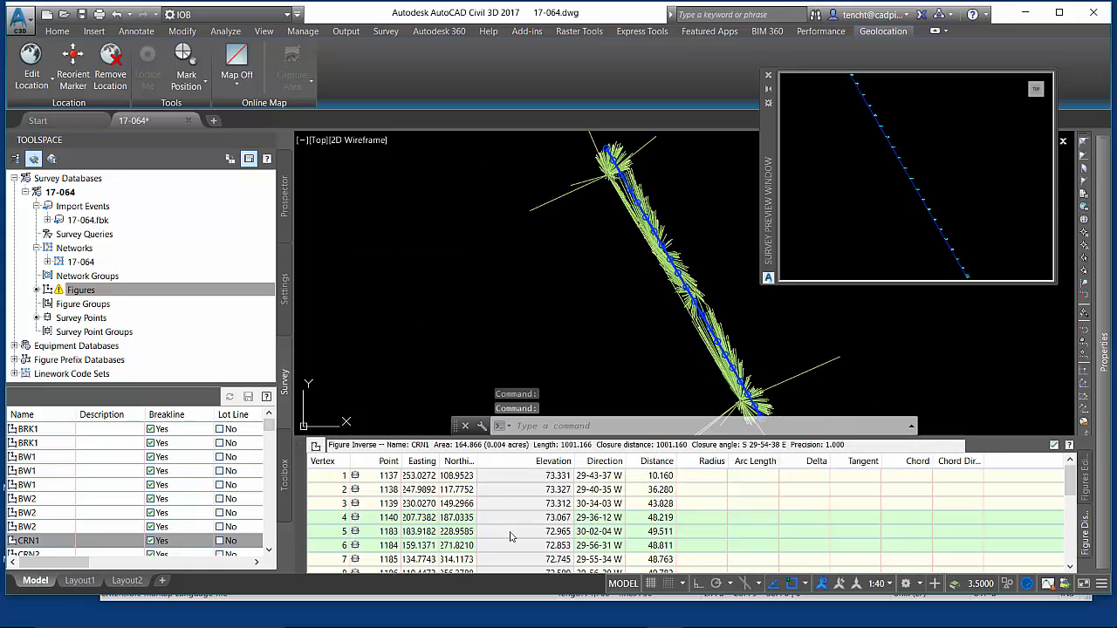
left_click(1054, 445)
Display the CRN1 figure's mapcheck and copy all of its vertex rows to the clipboard
right_click(319, 476)
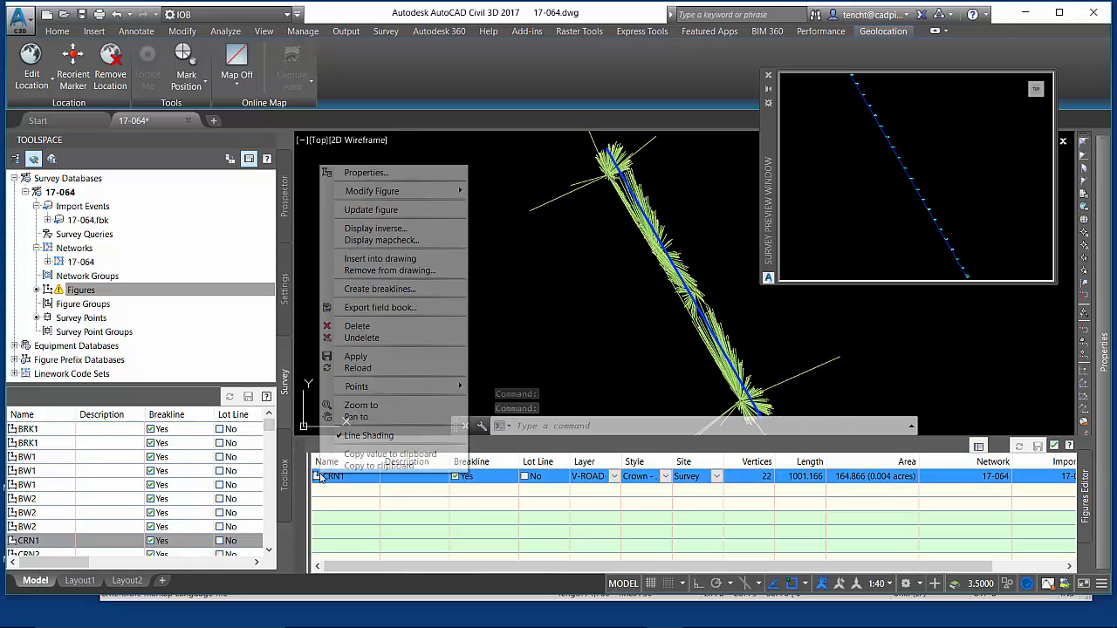
left_click(380, 241)
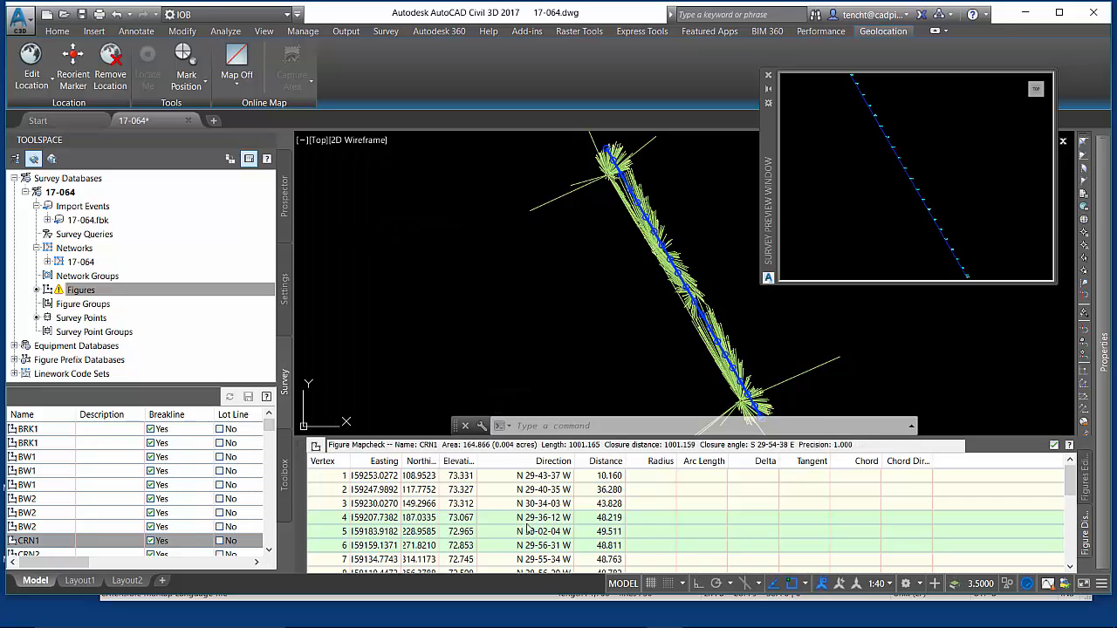
left_click(346, 479)
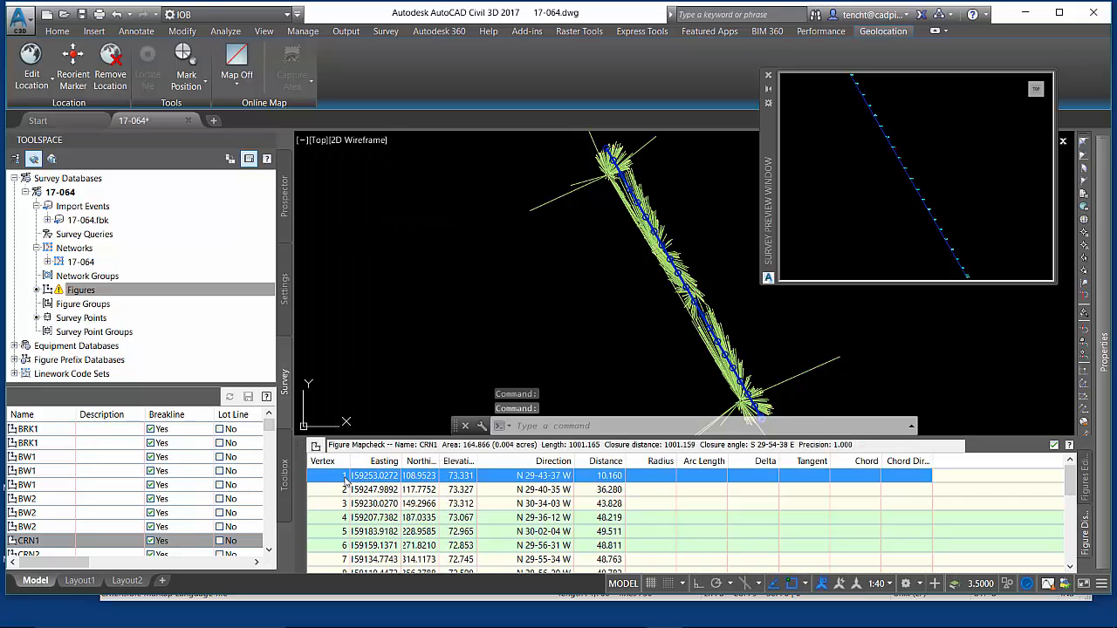
mouse_move(1101, 509)
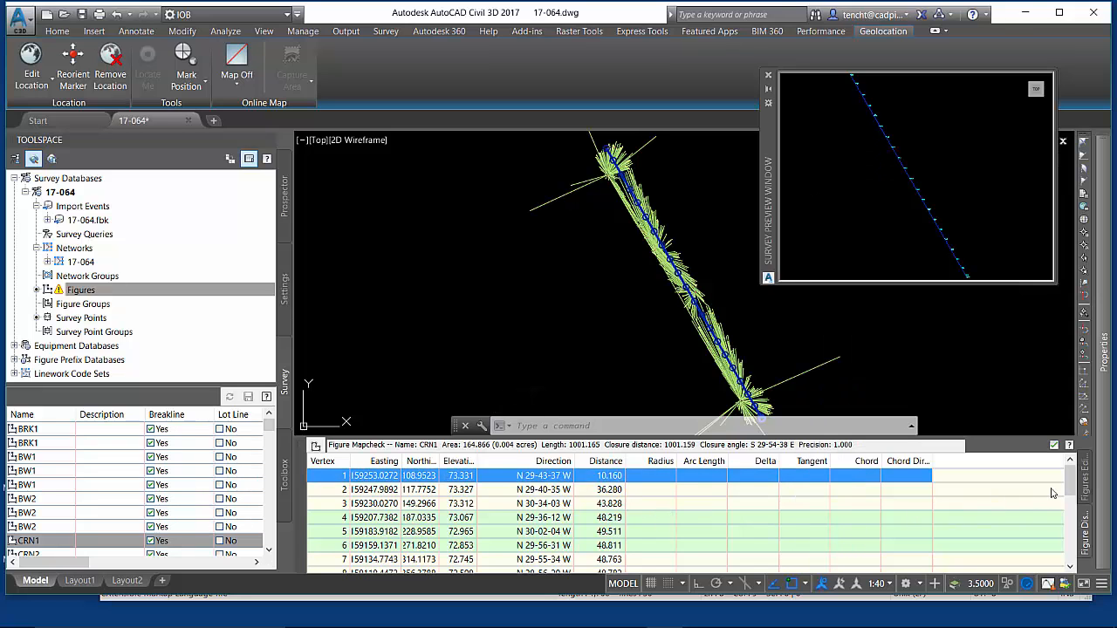
scroll(1075, 489, "down", 5)
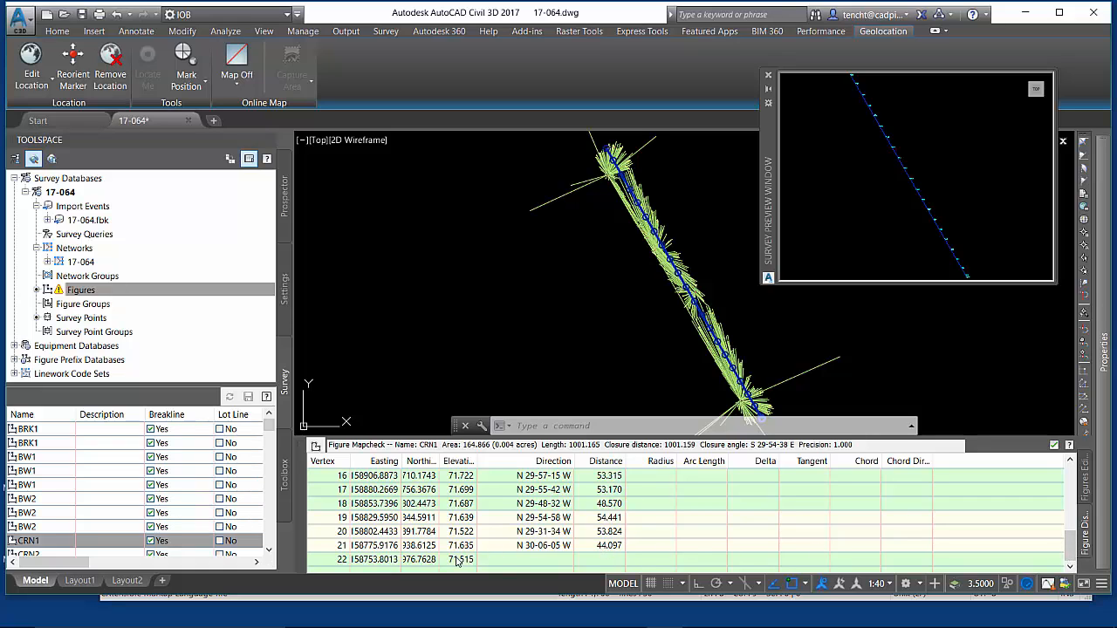
key("ctrl+a")
right_click(440, 565)
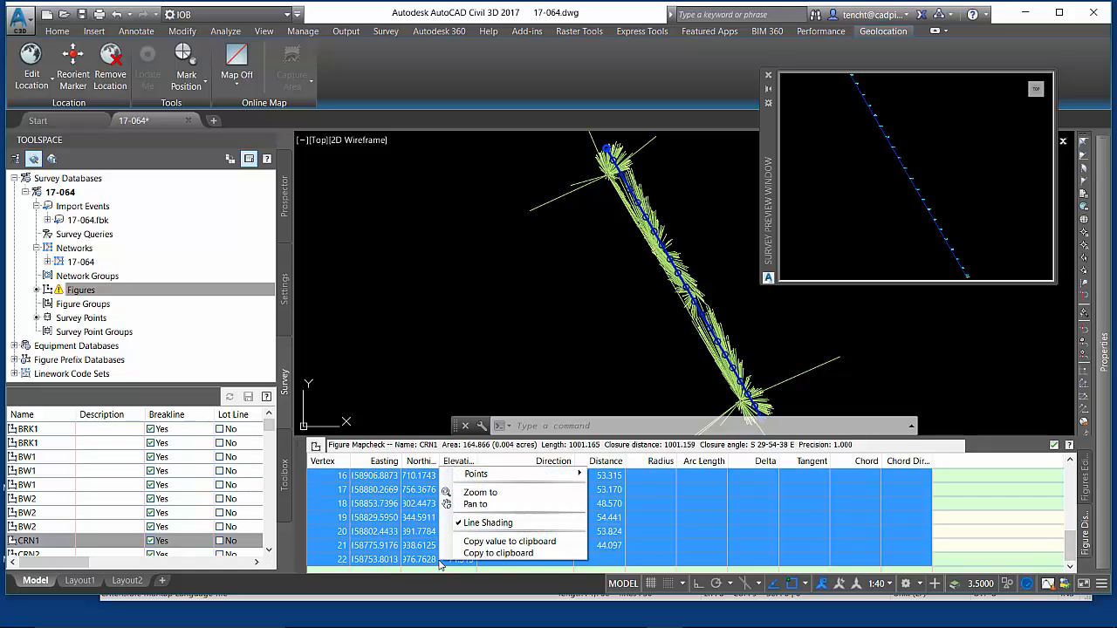
left_click(518, 555)
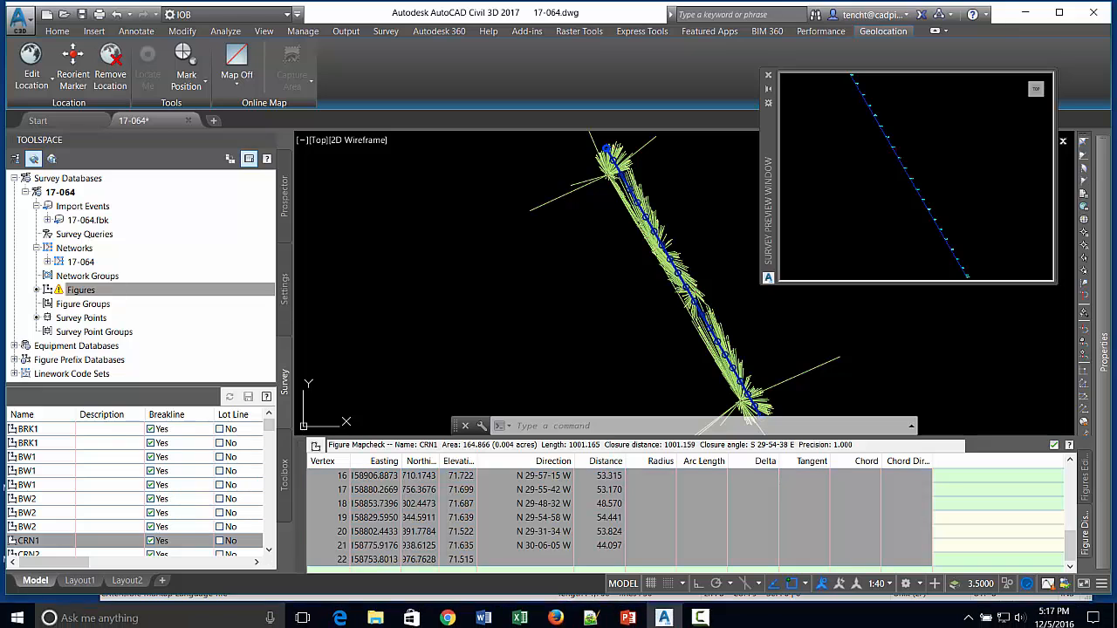
Switch to Excel, paste the mapcheck table into the blank workbook at cell A1, and fit the Direction column's width to its contents
left_click(534, 616)
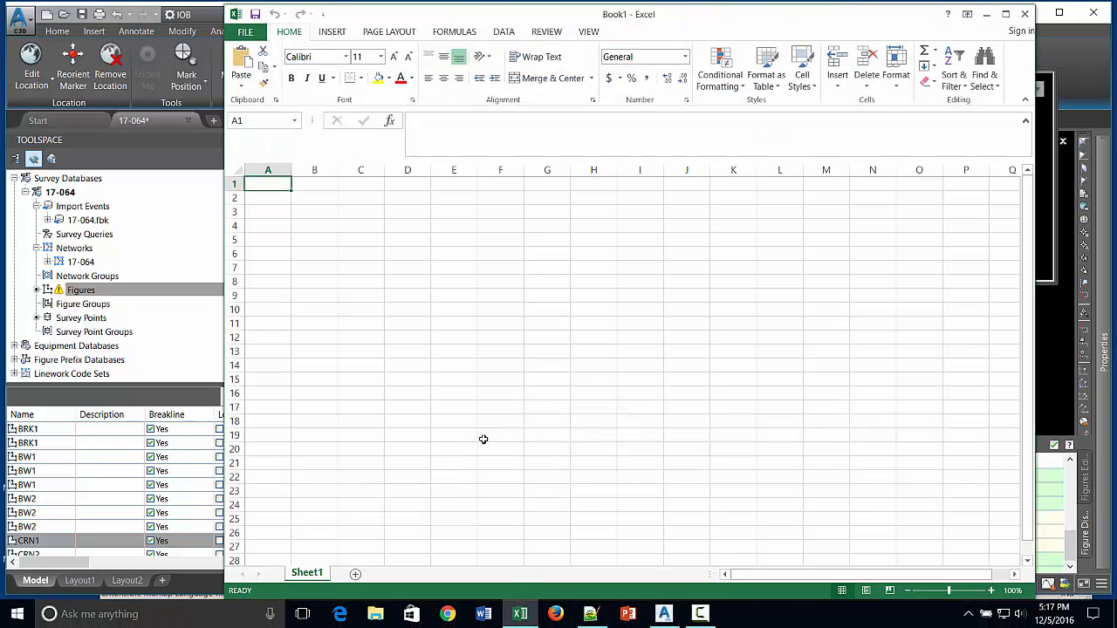
right_click(274, 187)
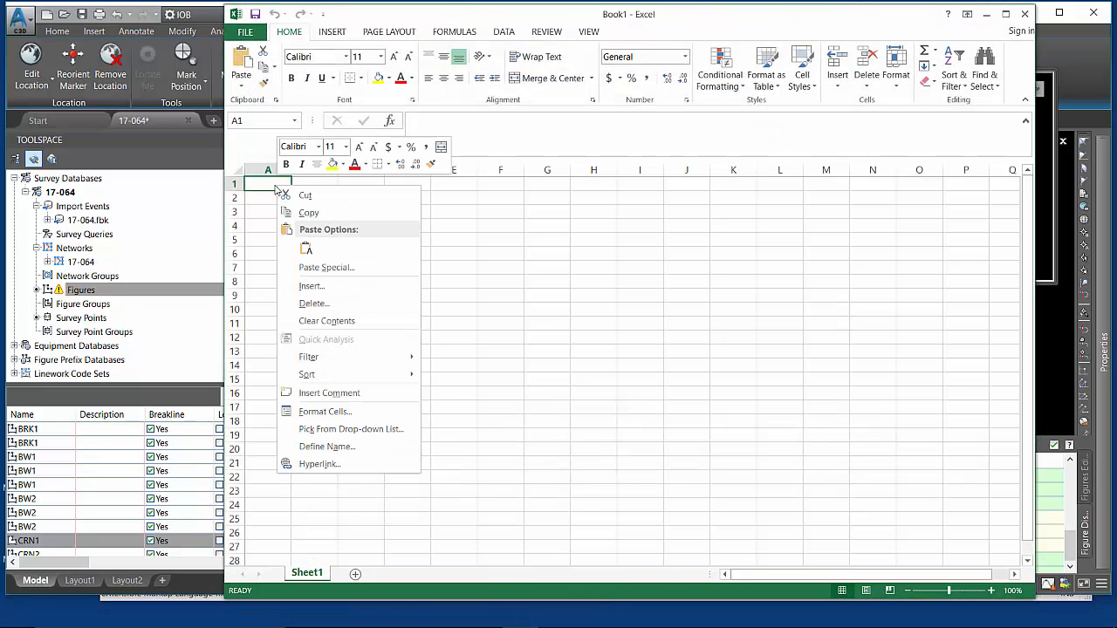
left_click(305, 249)
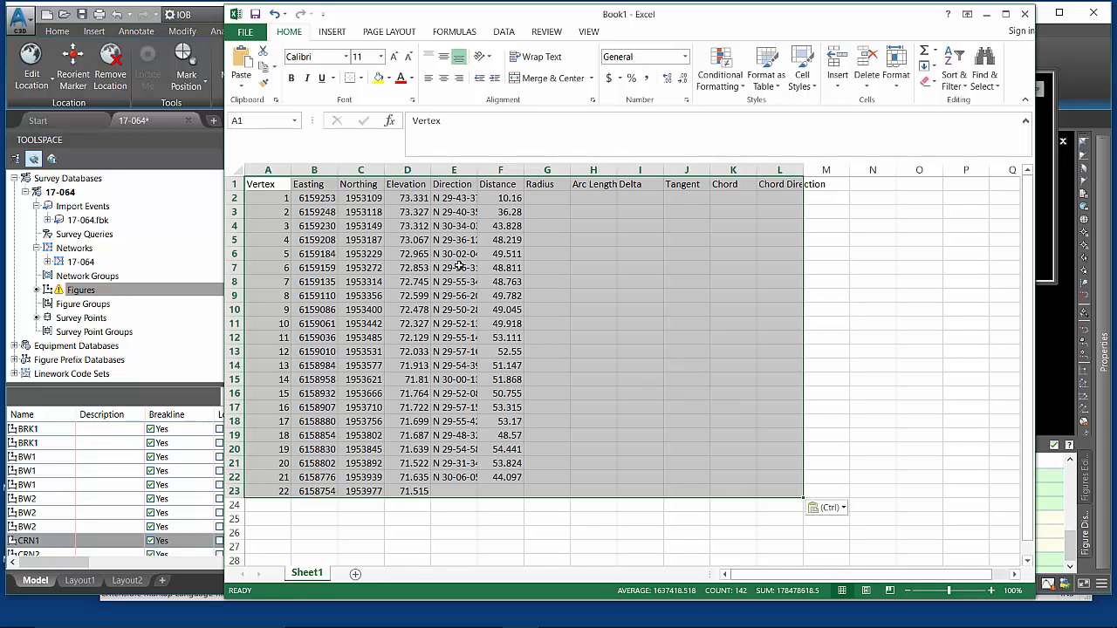
double_click(475, 171)
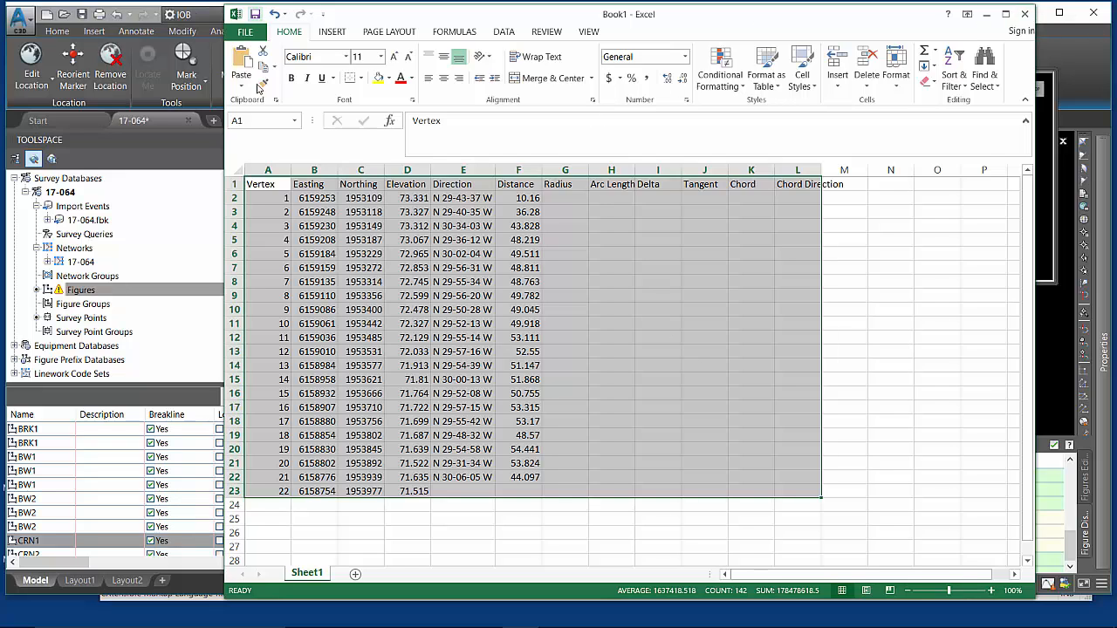
left_click(986, 14)
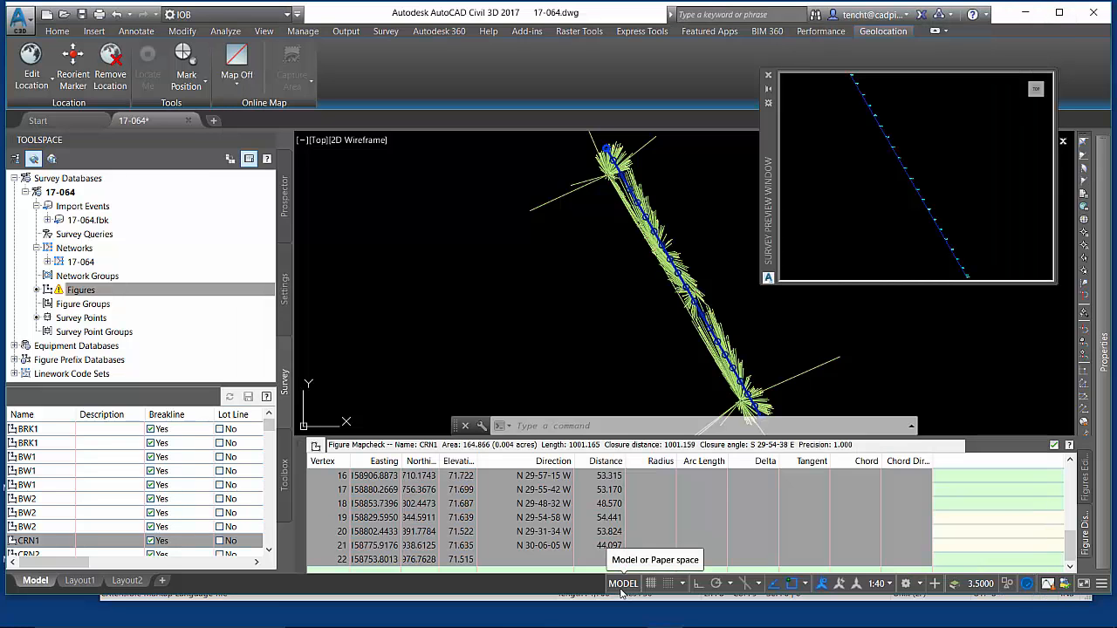